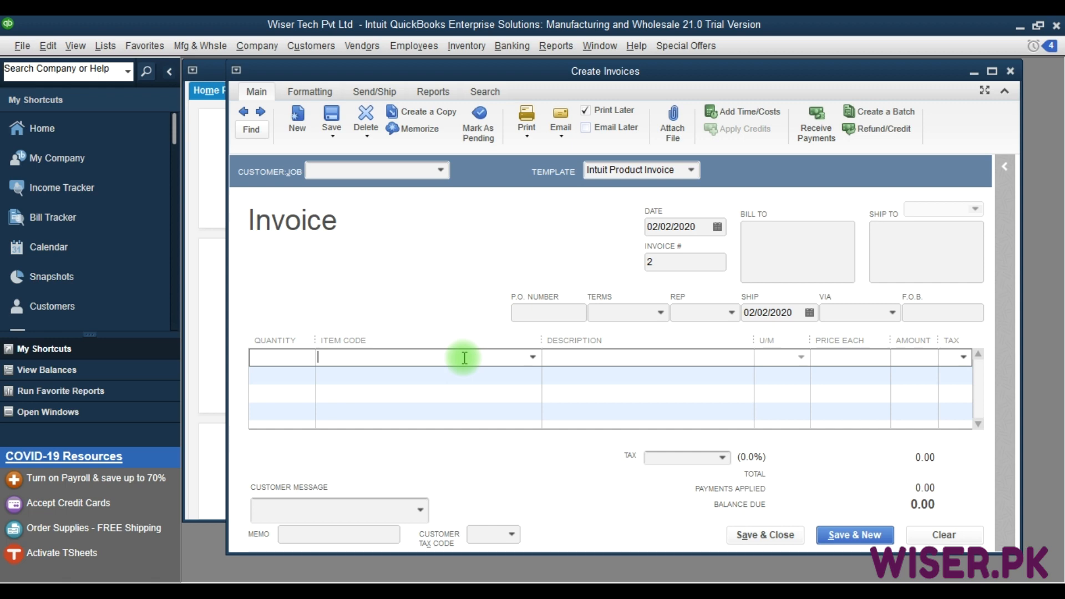
# Close the blank invoice and start a new vendor bill for Megabytes Pvt Ltd.
pyautogui.press('Escape')
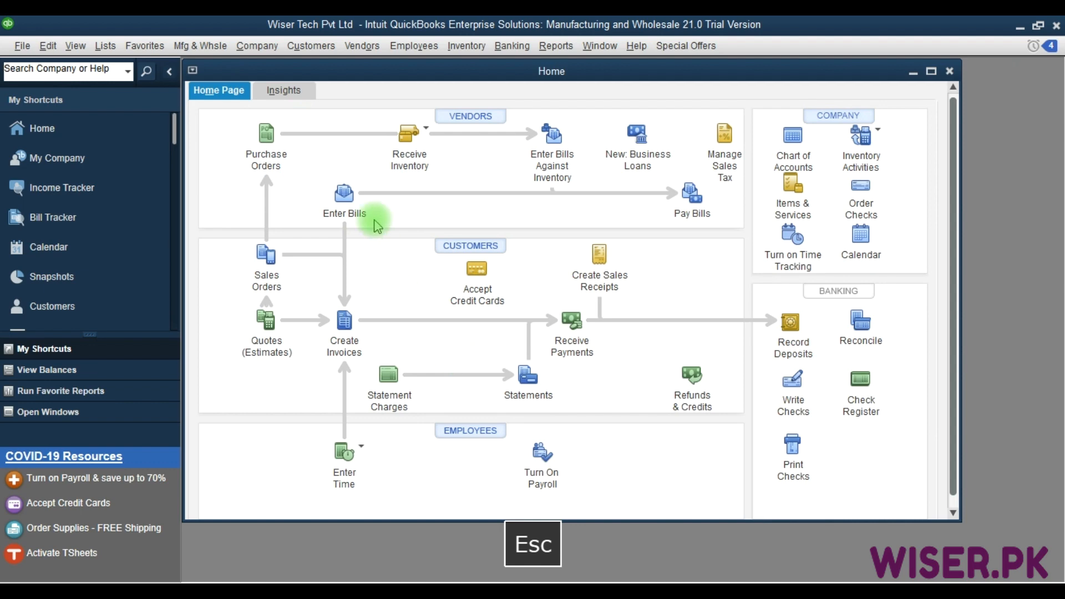
pyautogui.click(345, 197)
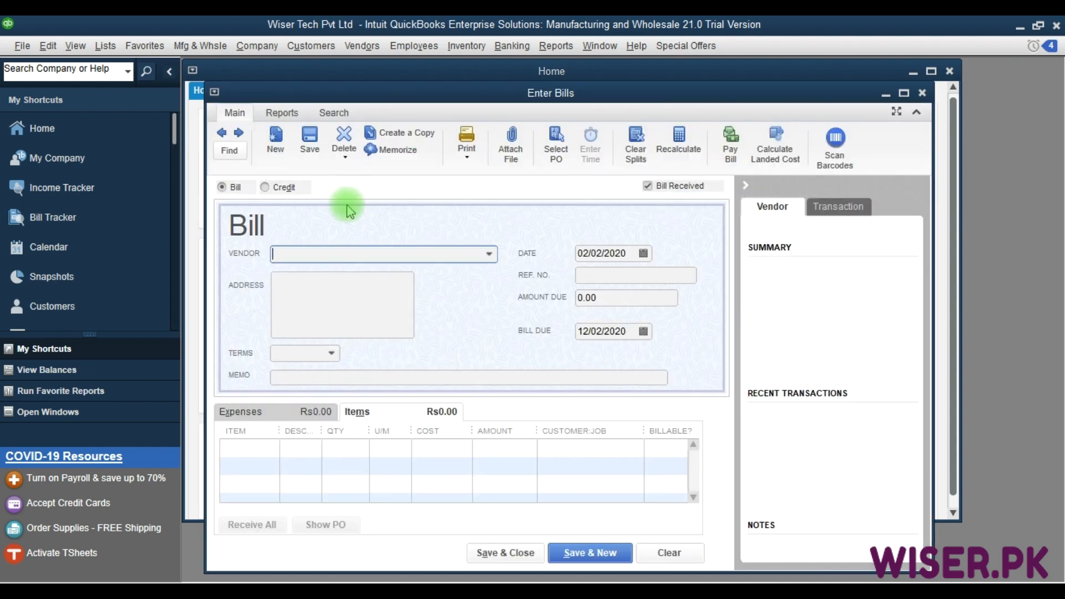
pyautogui.click(313, 254)
pyautogui.write('Megabytes Pvt Ltd')
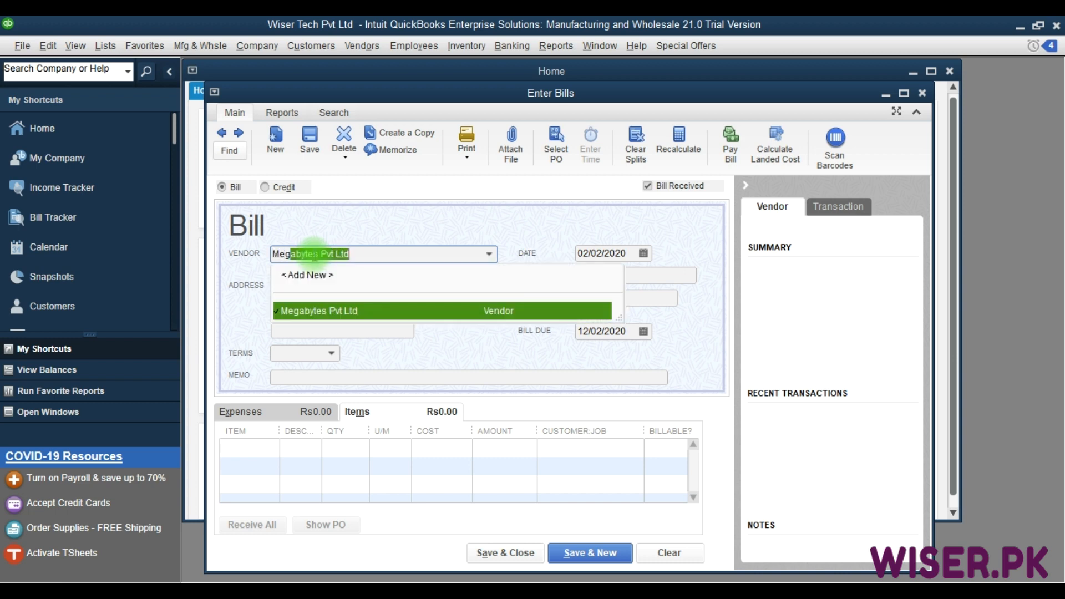
pyautogui.press('Tab')
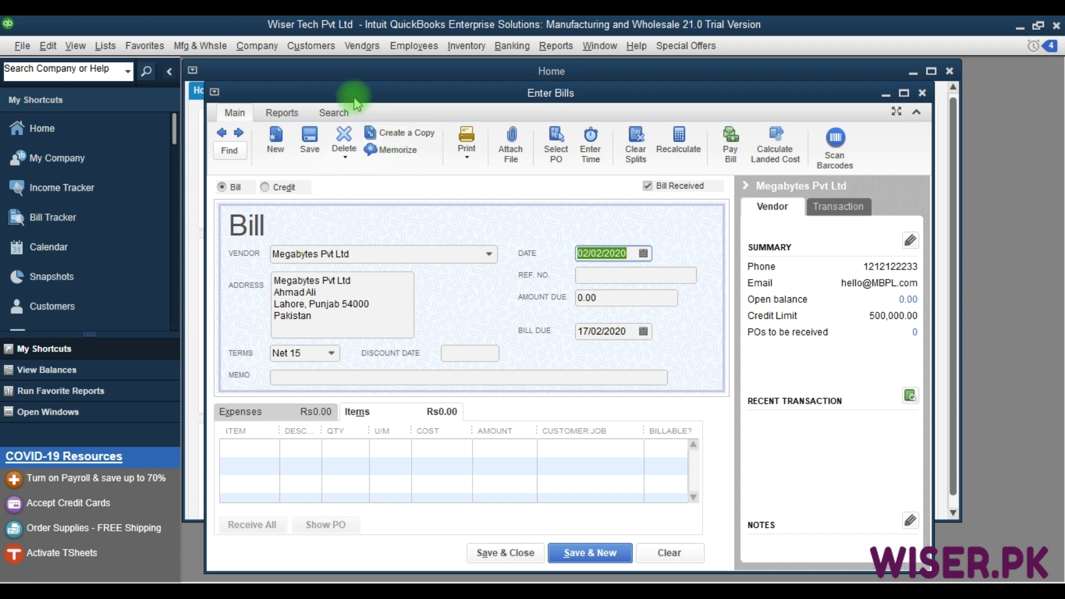
# Enter 1368 as the bill's reference number, accepting the default dates and leaving the memo blank.
pyautogui.moveTo(357, 102); pyautogui.dragTo(437, 146)
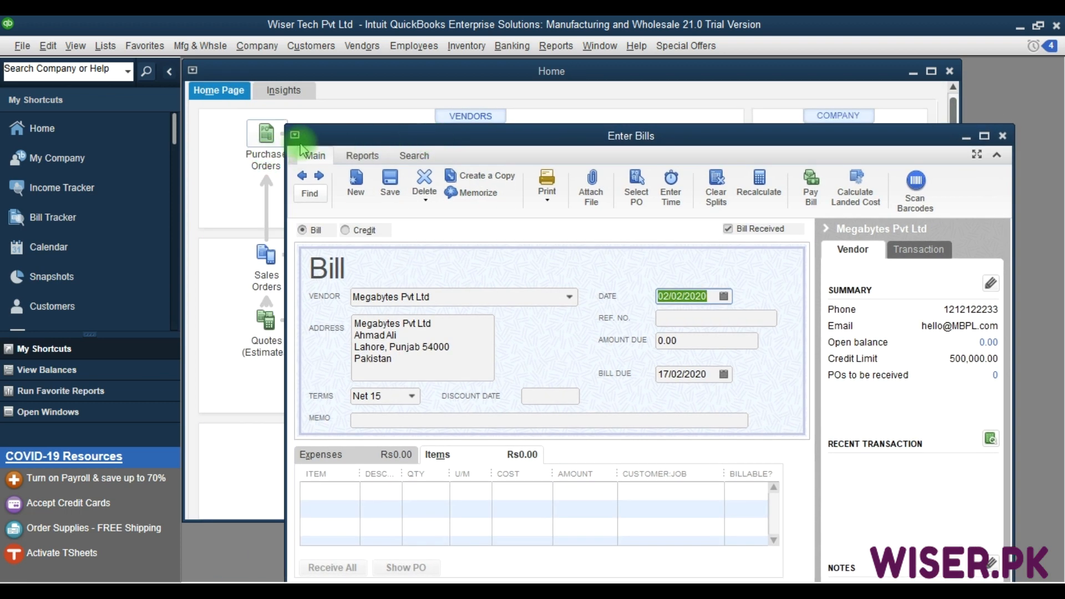
pyautogui.moveTo(552, 136); pyautogui.dragTo(465, 101)
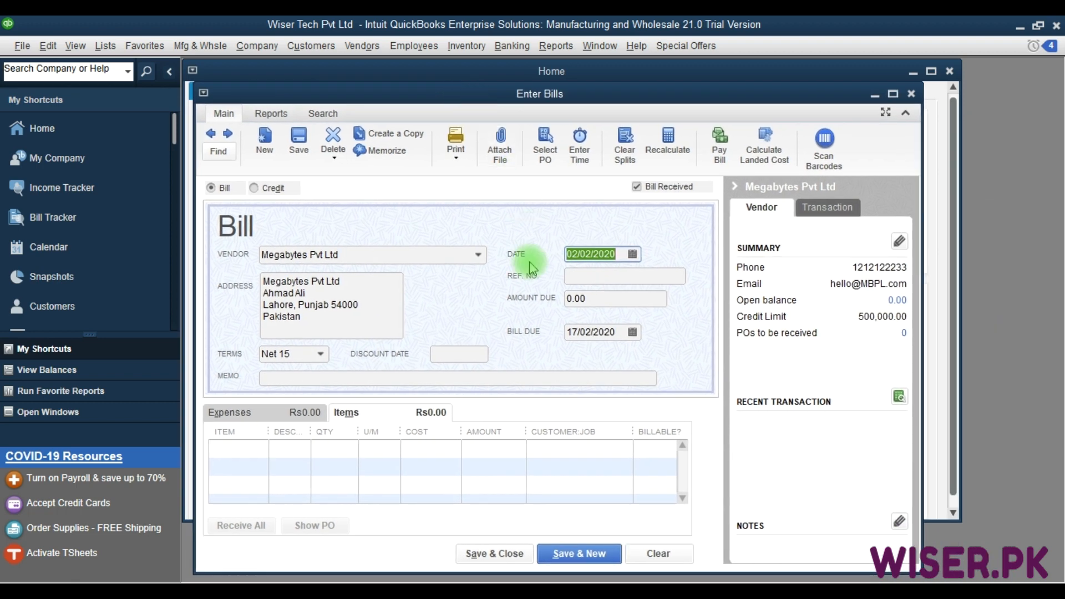
pyautogui.press('Tab')
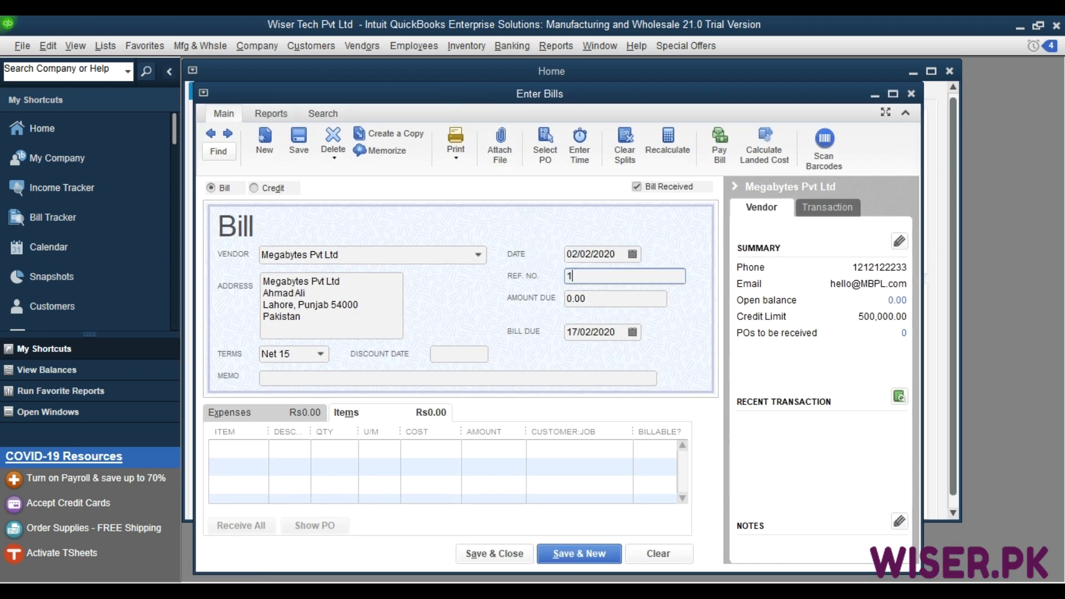
pyautogui.write('1368')
pyautogui.press('Tab')
pyautogui.press('Tab')
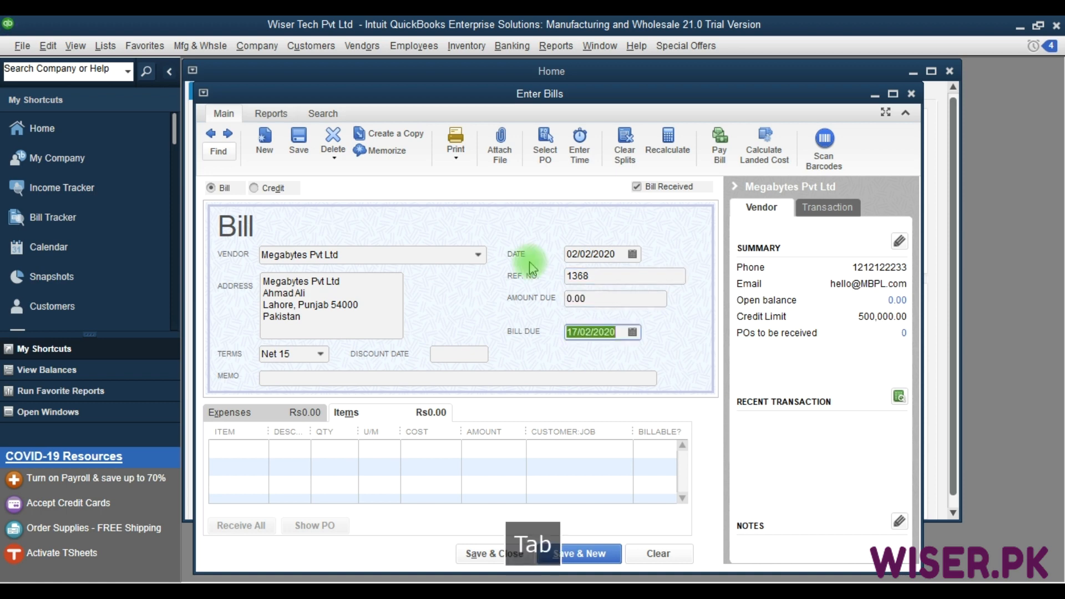
pyautogui.press('Tab')
pyautogui.press('Tab')
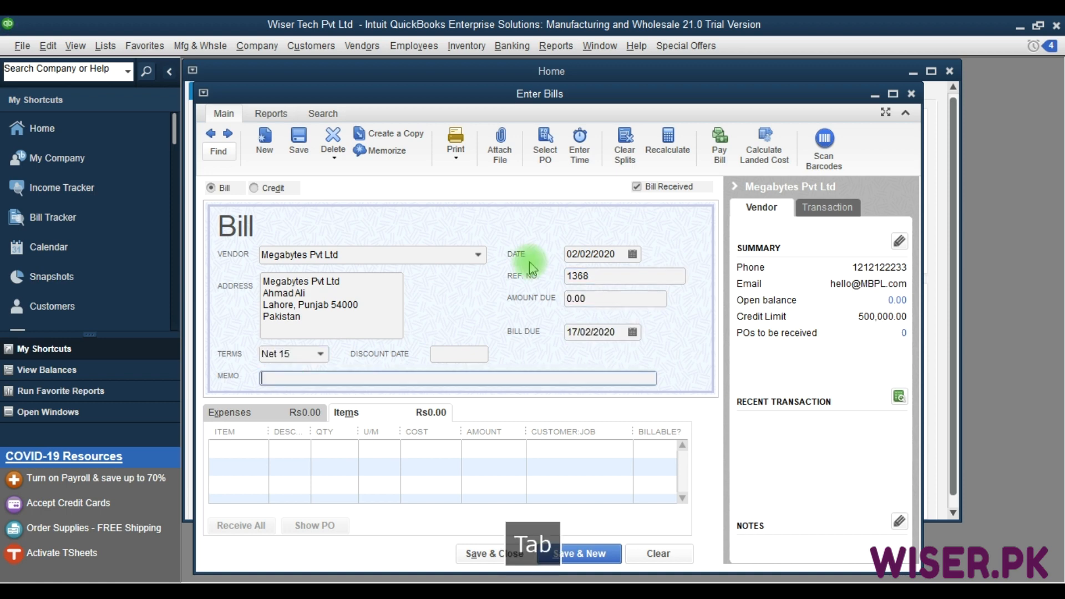
pyautogui.press('Tab')
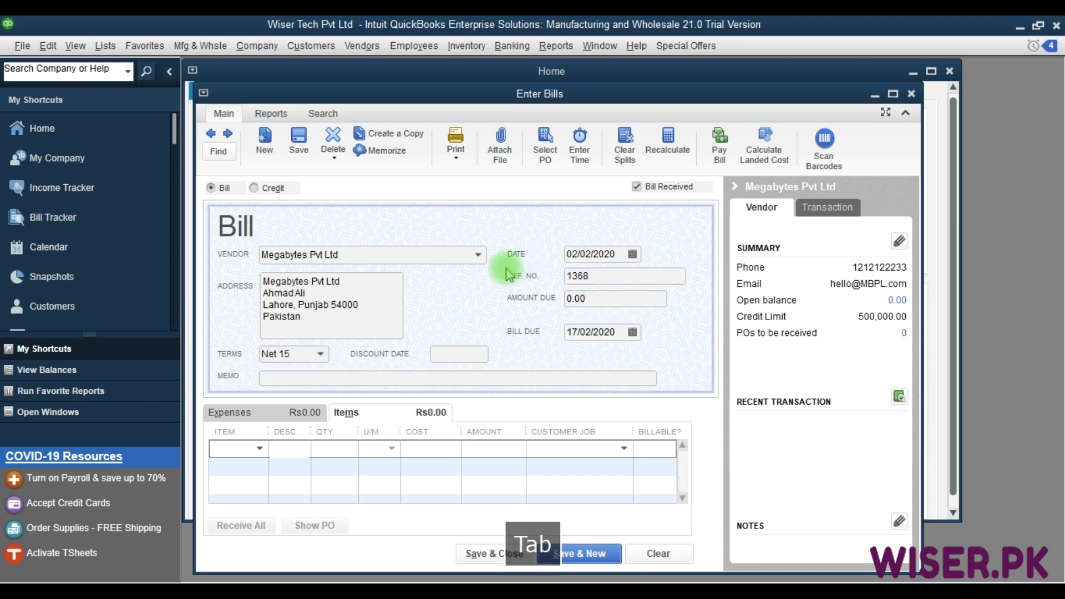
# Add the inventory part Battery Dell Inspiron 5558 as the first item line of the bill.
pyautogui.click(238, 451)
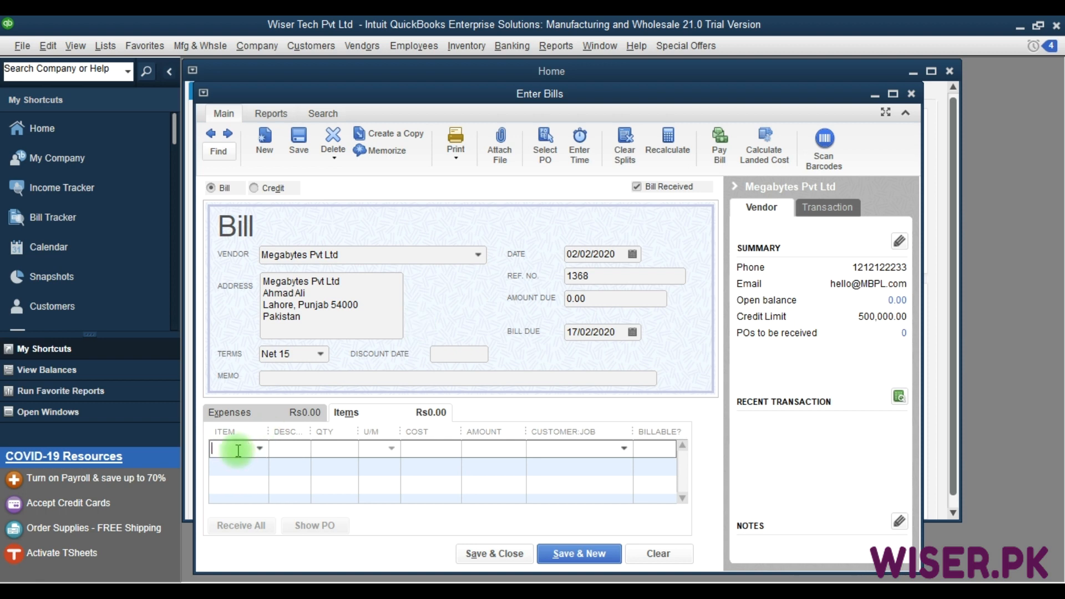
pyautogui.write('b')
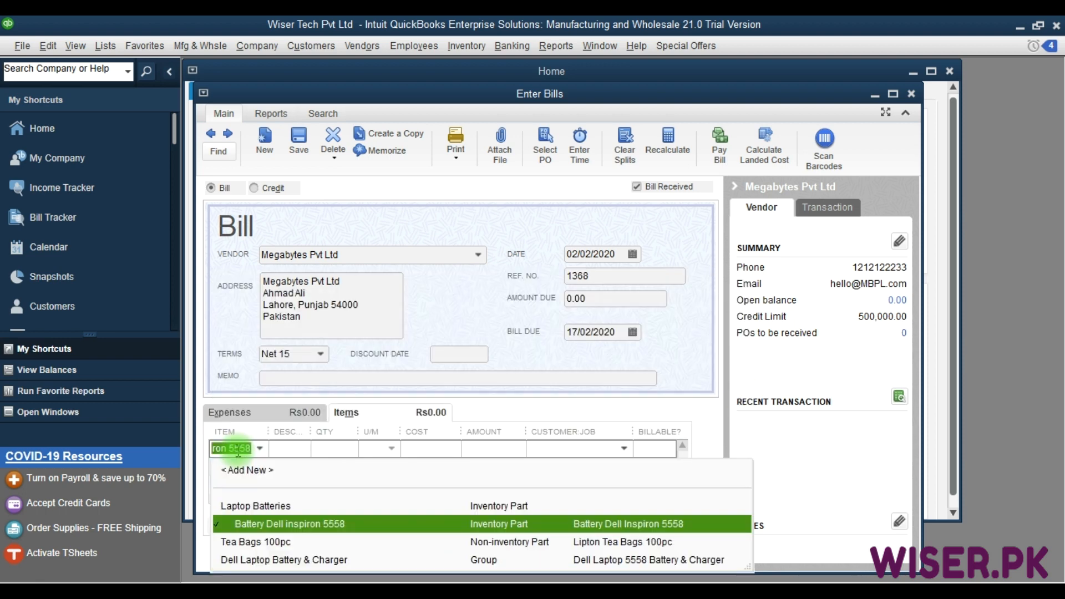
pyautogui.press('Tab')
pyautogui.press('Tab')
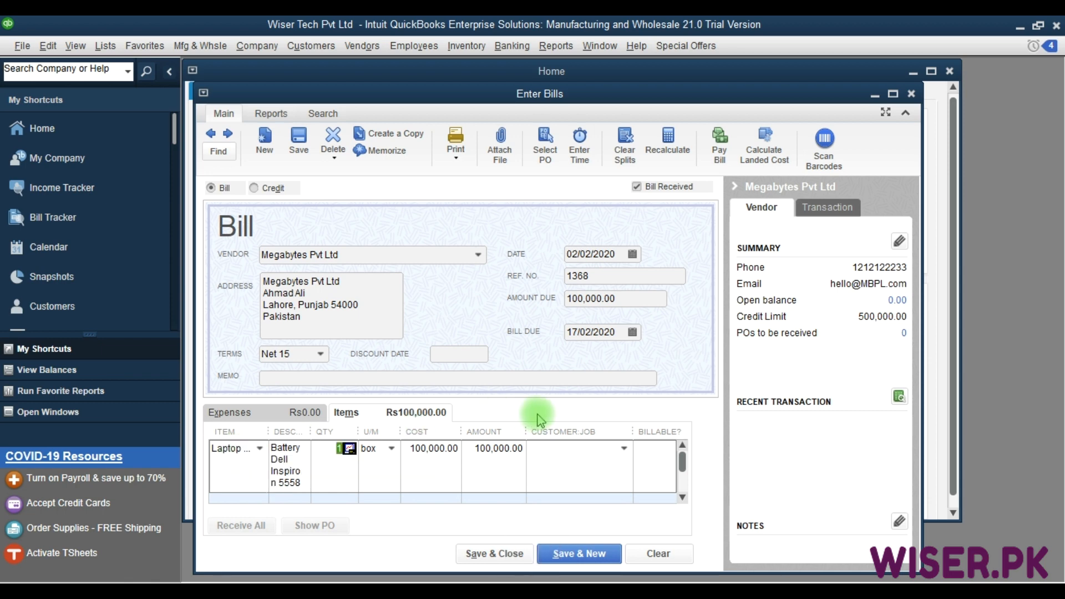
pyautogui.press('Tab')
pyautogui.press('Tab')
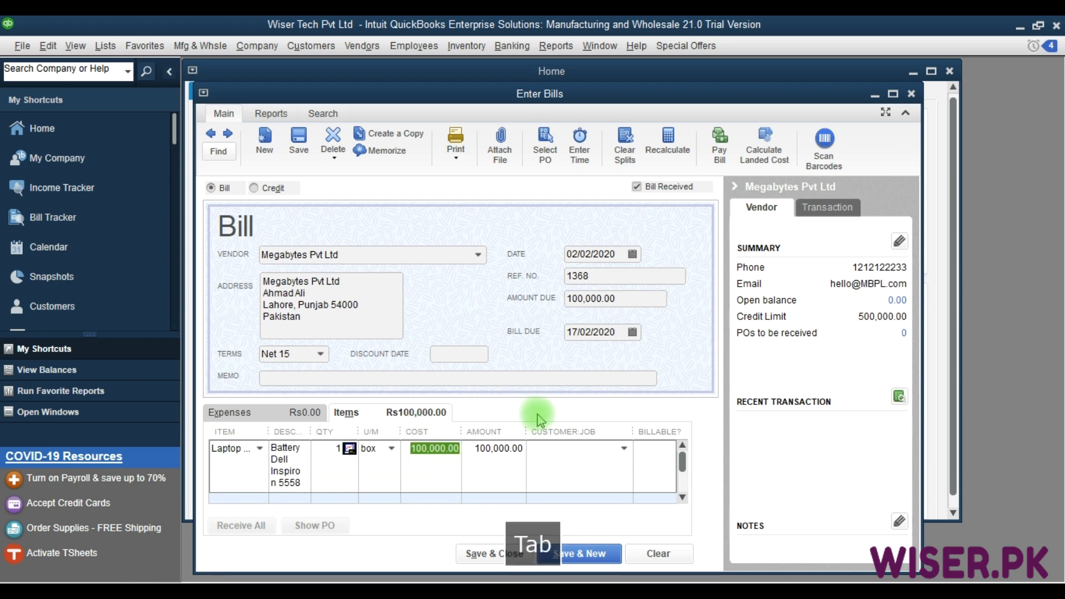
# Set the battery line's quantity to 5, save the bill and close the bill entry form.
pyautogui.click(340, 448)
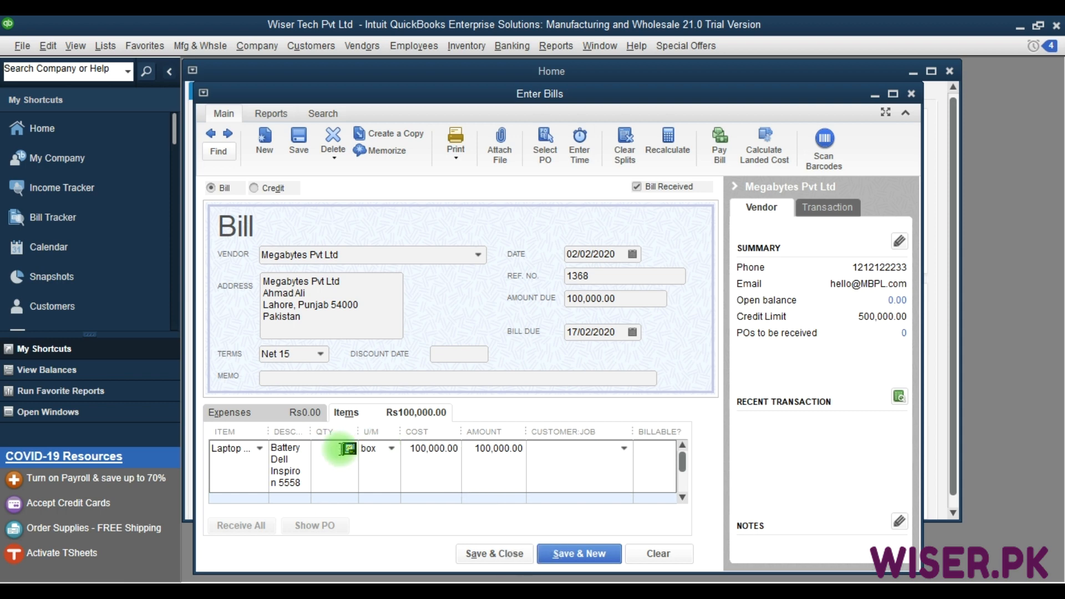
pyautogui.write('5')
pyautogui.press('Tab')
pyautogui.press('Tab')
pyautogui.press('Tab')
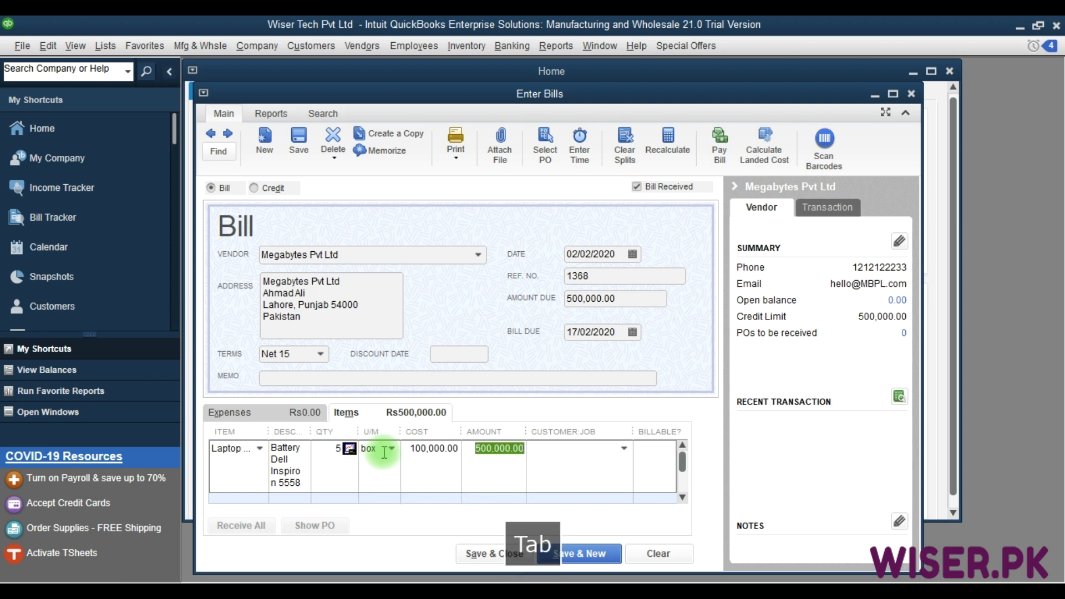
pyautogui.click(564, 554)
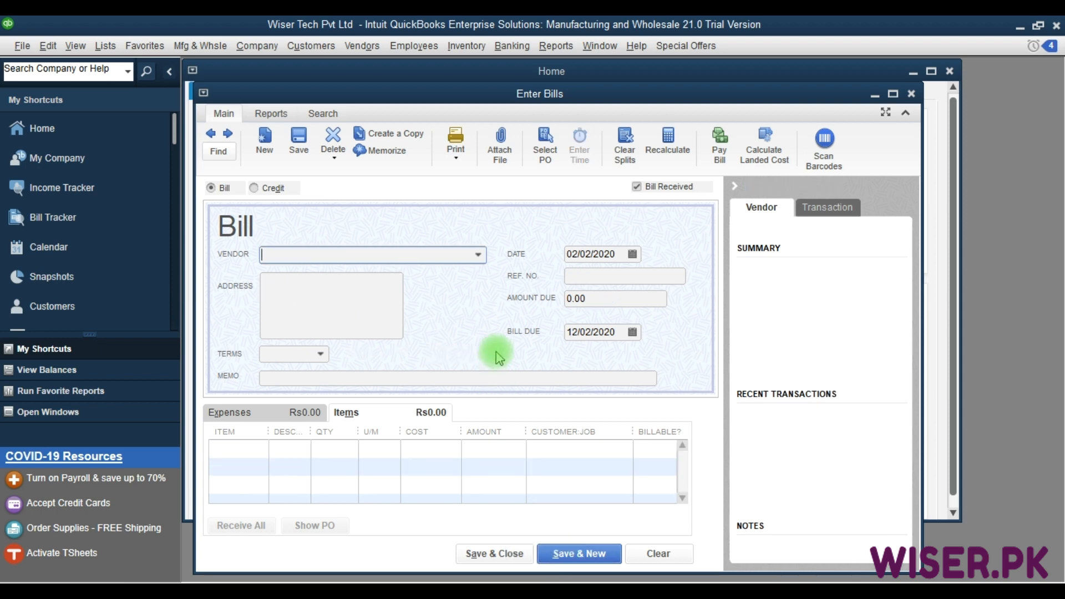
pyautogui.press('Escape')
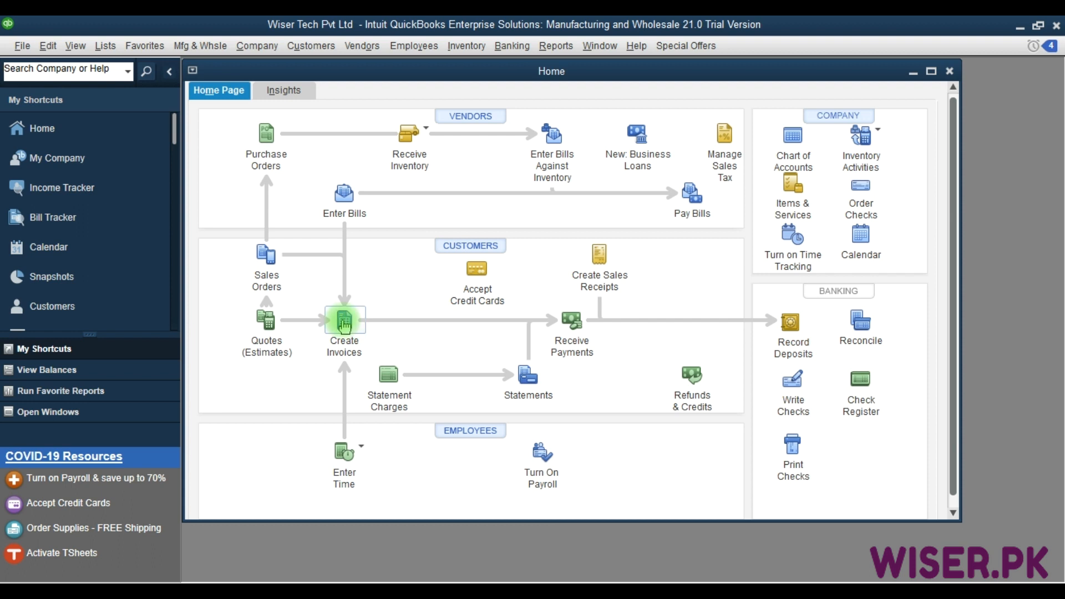
# Start a new invoice and choose Customer 2 as the customer.
pyautogui.click(344, 322)
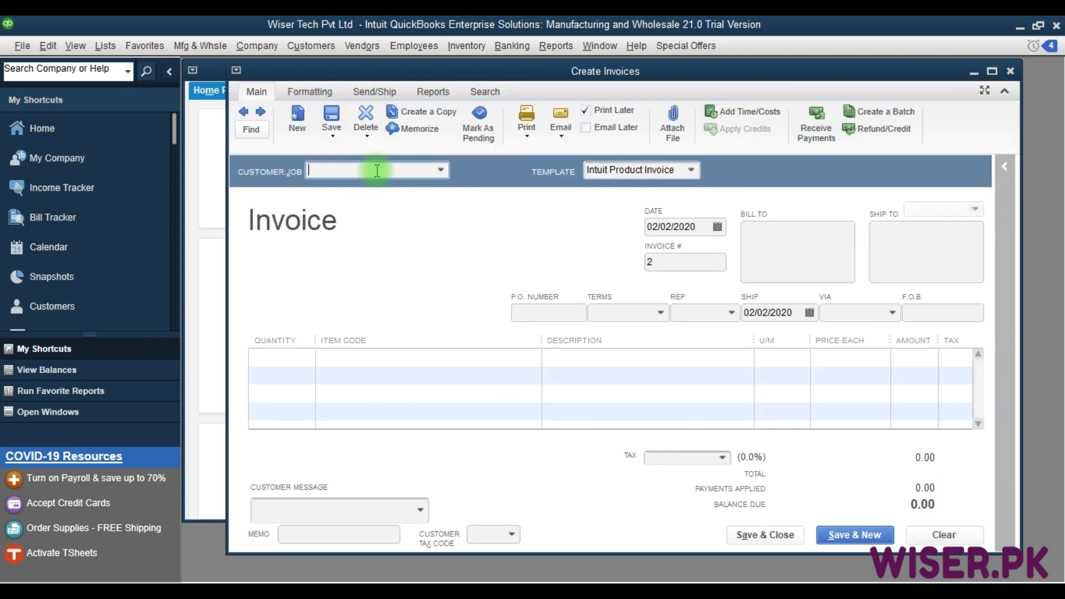
pyautogui.hotkey('alt', 'Down')
pyautogui.press('Down')
pyautogui.press('Down')
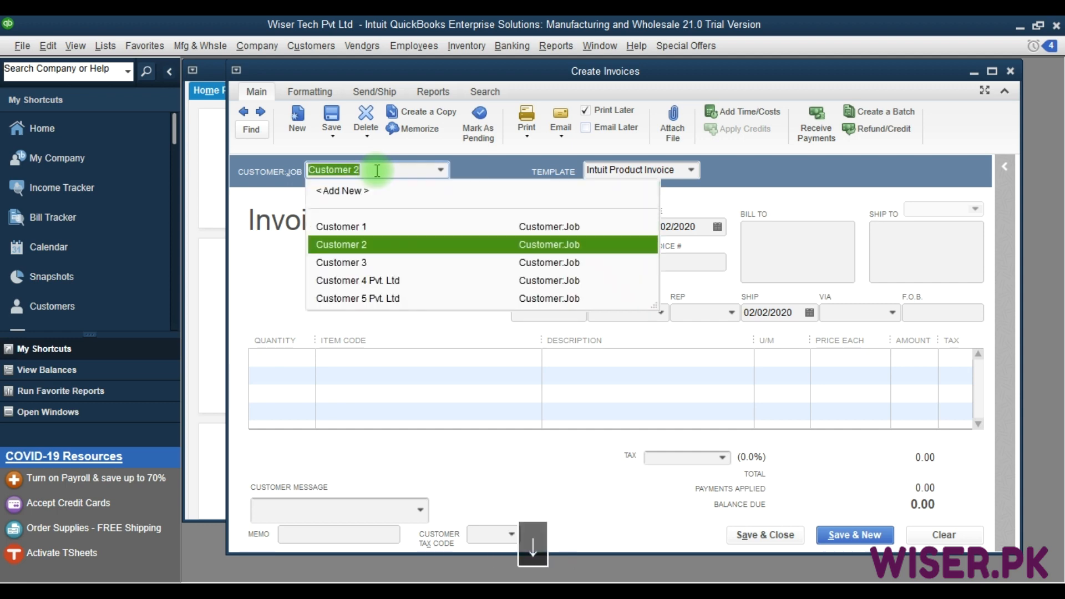
pyautogui.press('Down')
pyautogui.press('Up')
pyautogui.press('Tab')
pyautogui.press('Tab')
pyautogui.press('Tab')
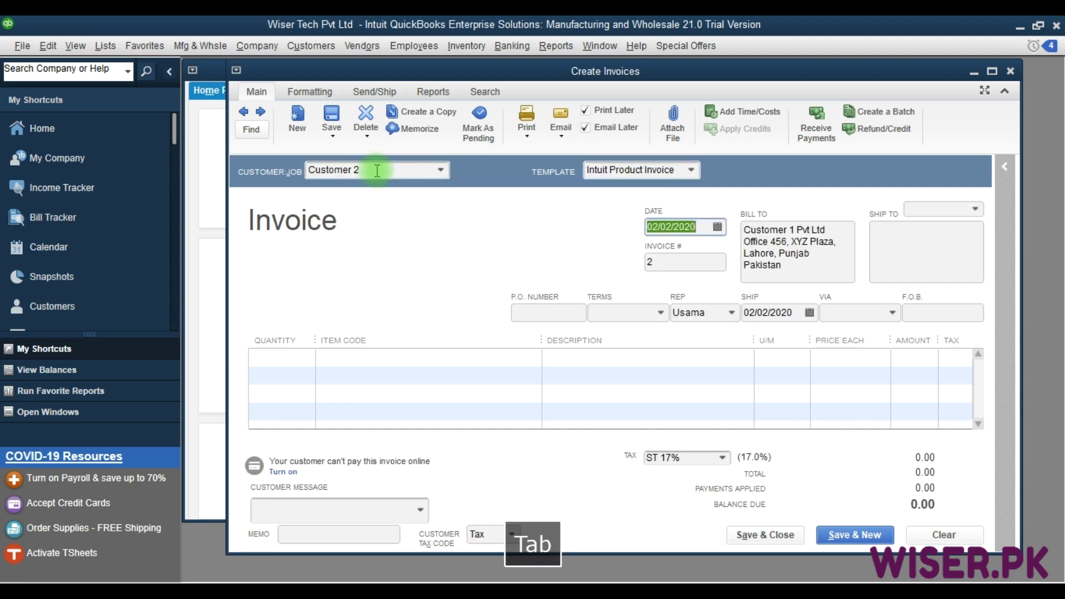
# Set the invoice date to 15/02/2020 and fill in the P.O. number.
pyautogui.write('15/02/2020')
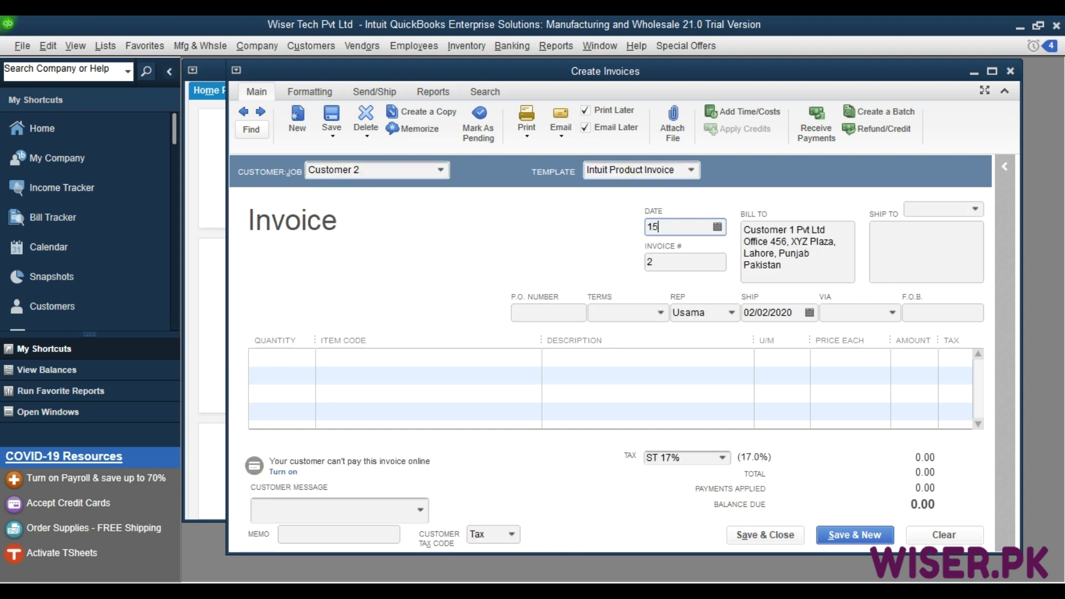
pyautogui.press('Tab')
pyautogui.press('Tab')
pyautogui.press('Tab')
pyautogui.press('Tab')
pyautogui.press('Tab')
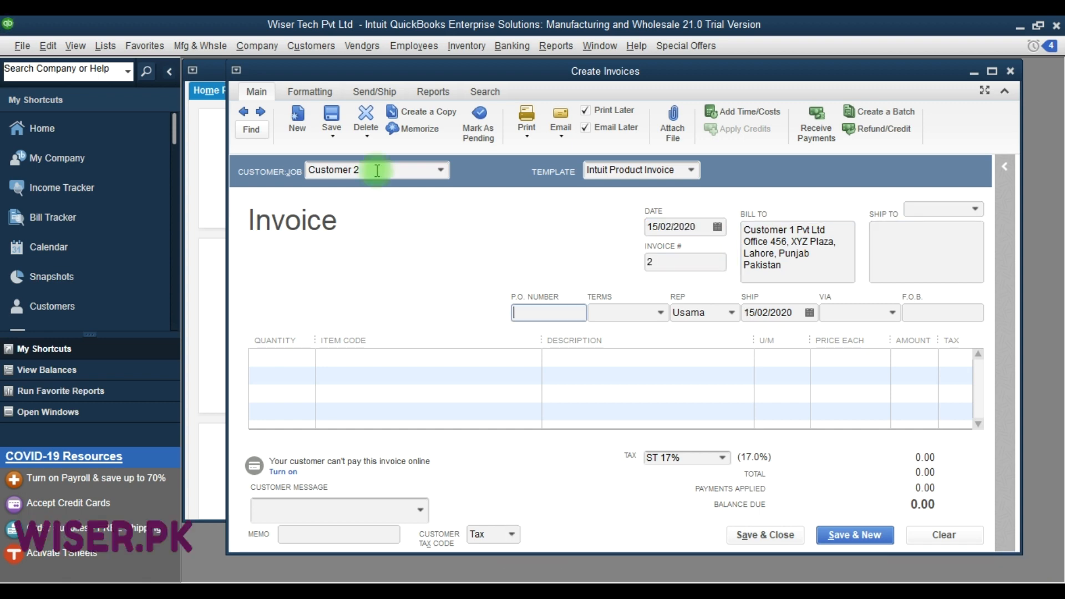
pyautogui.write('1239')
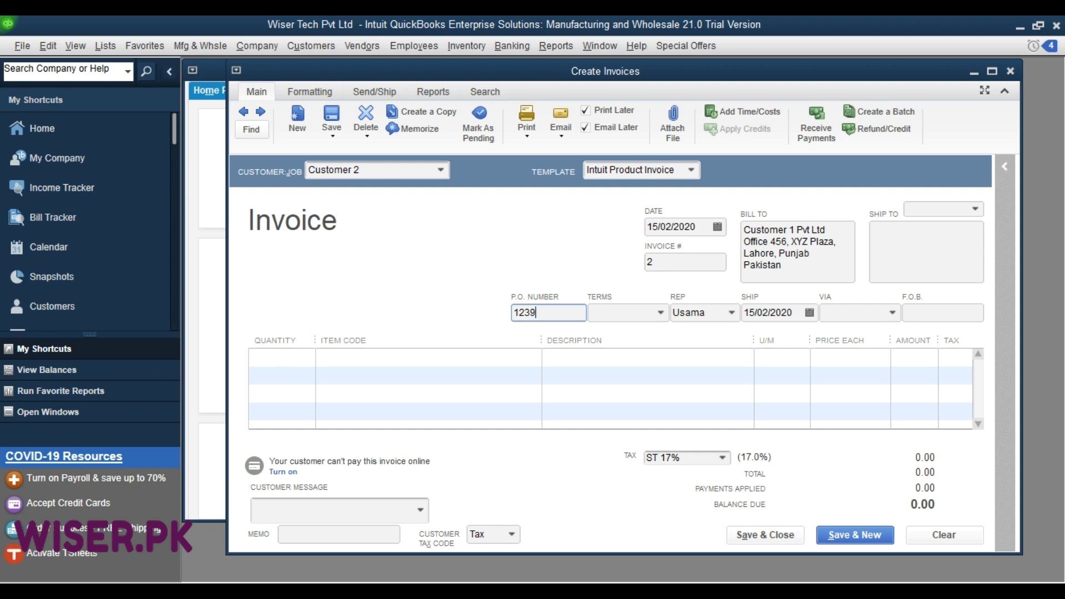
# Set the invoice's payment terms to Net 60.
pyautogui.press('Tab')
pyautogui.hotkey('alt', 'Down')
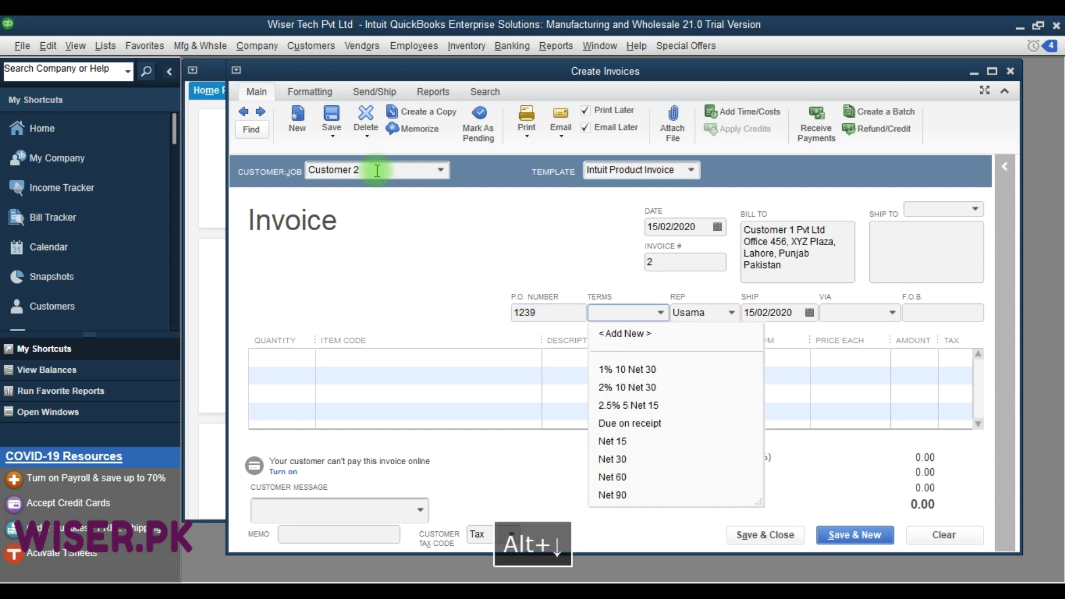
pyautogui.press('Down')
pyautogui.press('Down')
pyautogui.press('Down')
pyautogui.press('Down')
pyautogui.press('Down')
pyautogui.press('Down')
pyautogui.press('Down')
pyautogui.press('Tab')
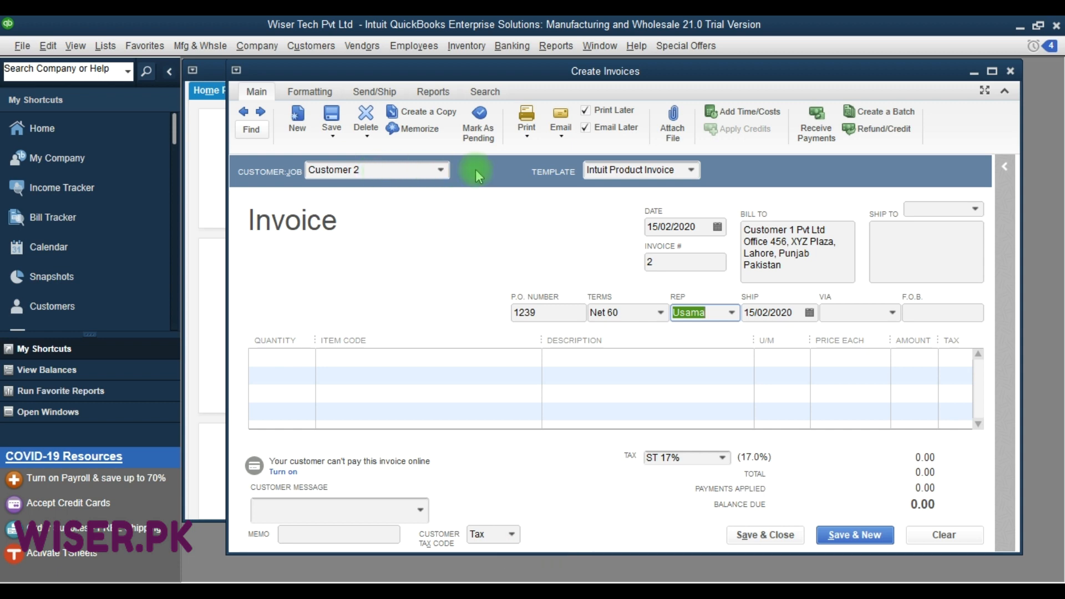
# Keep the preselected sales rep and ship date, and choose TCS as the shipping method.
pyautogui.click(733, 313)
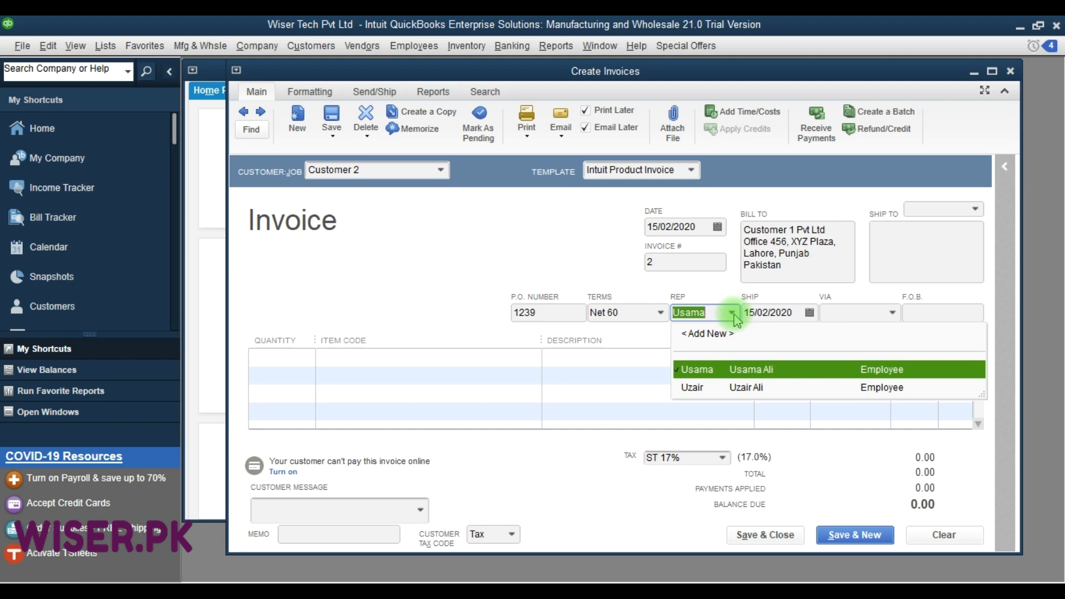
pyautogui.click(733, 315)
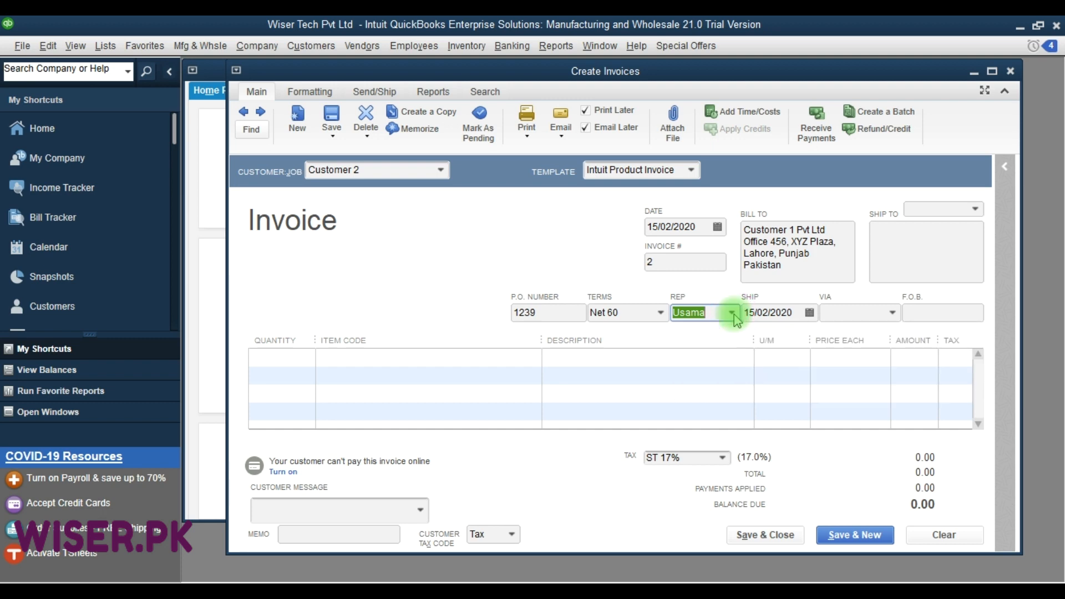
pyautogui.click(788, 313)
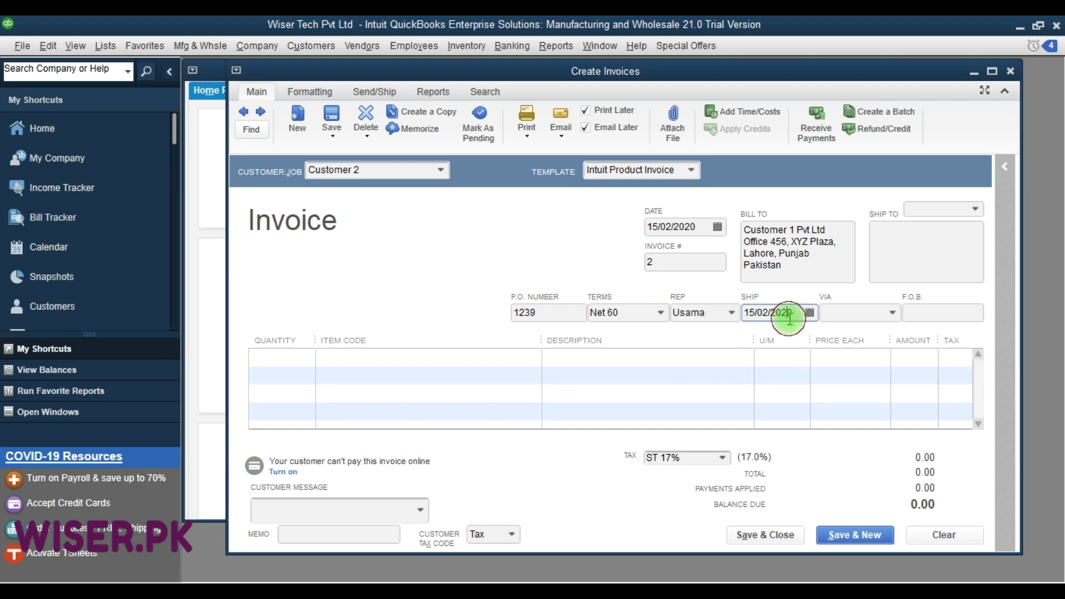
pyautogui.click(892, 313)
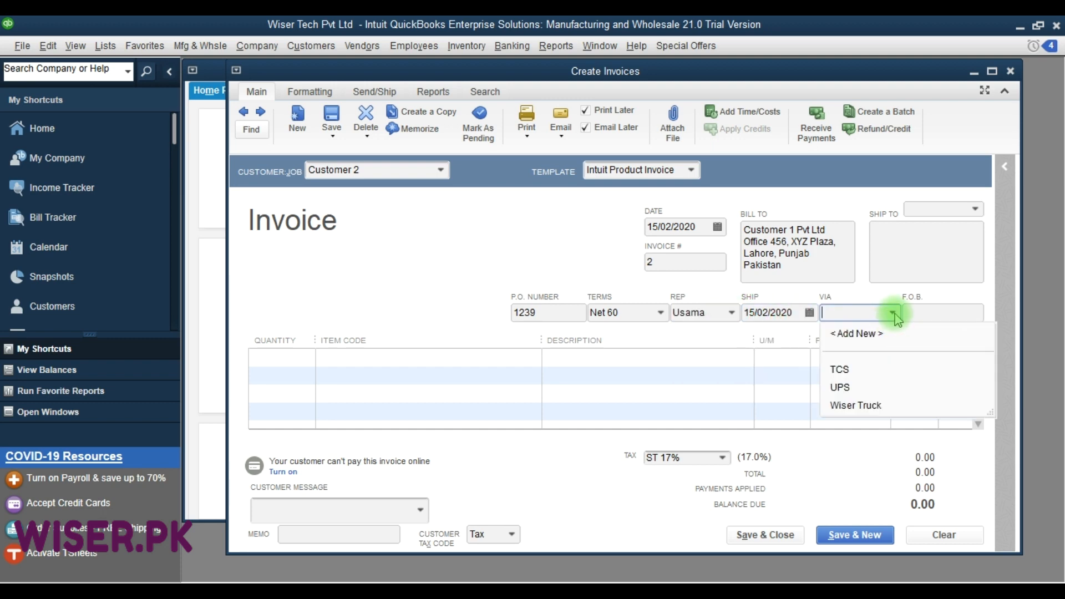
pyautogui.click(845, 369)
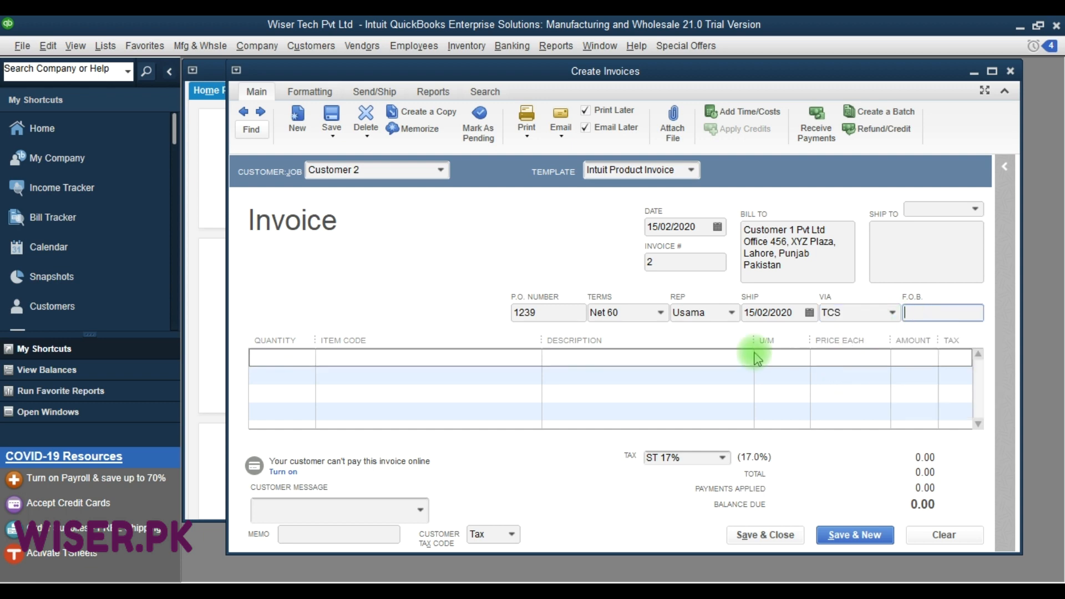
# Add the item Battery Dell Inspiron 5558 to the first line of the invoice.
pyautogui.click(381, 360)
pyautogui.write('b')
pyautogui.click(380, 360)
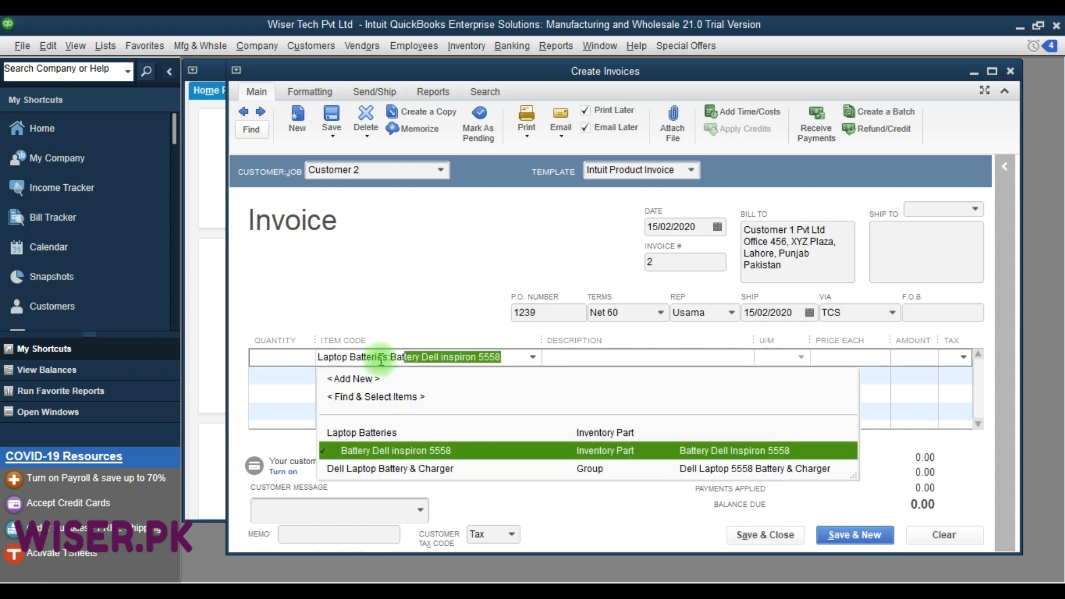
pyautogui.press('Tab')
pyautogui.hotkey('shift', 'Tab')
pyautogui.hotkey('shift', 'Tab')
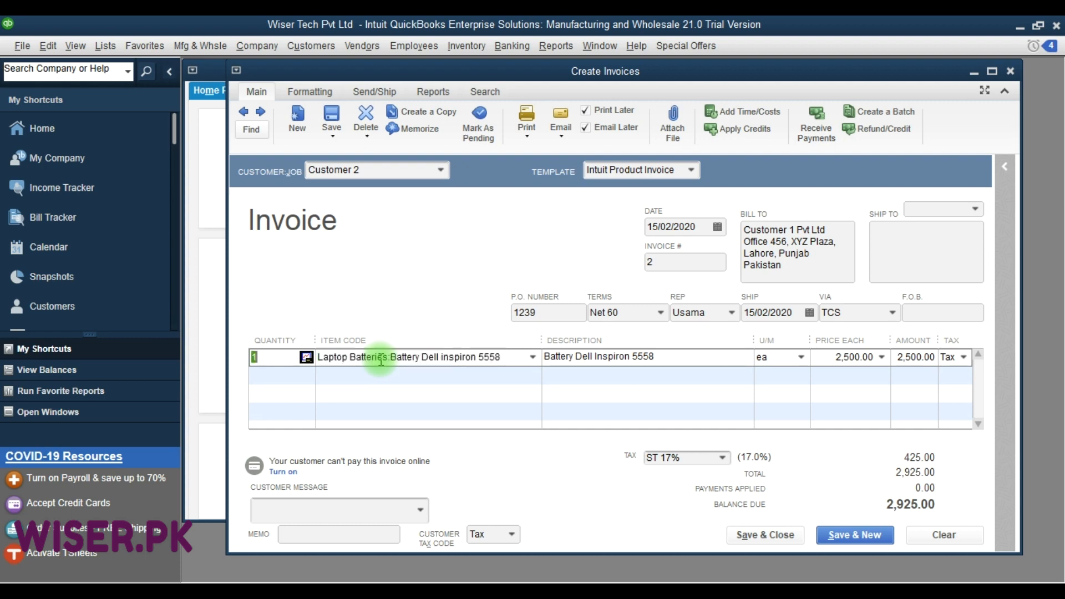
# Change the battery line's unit of measure from each to box, keeping a quantity of 1.
pyautogui.press('Tab')
pyautogui.press('Tab')
pyautogui.press('Tab')
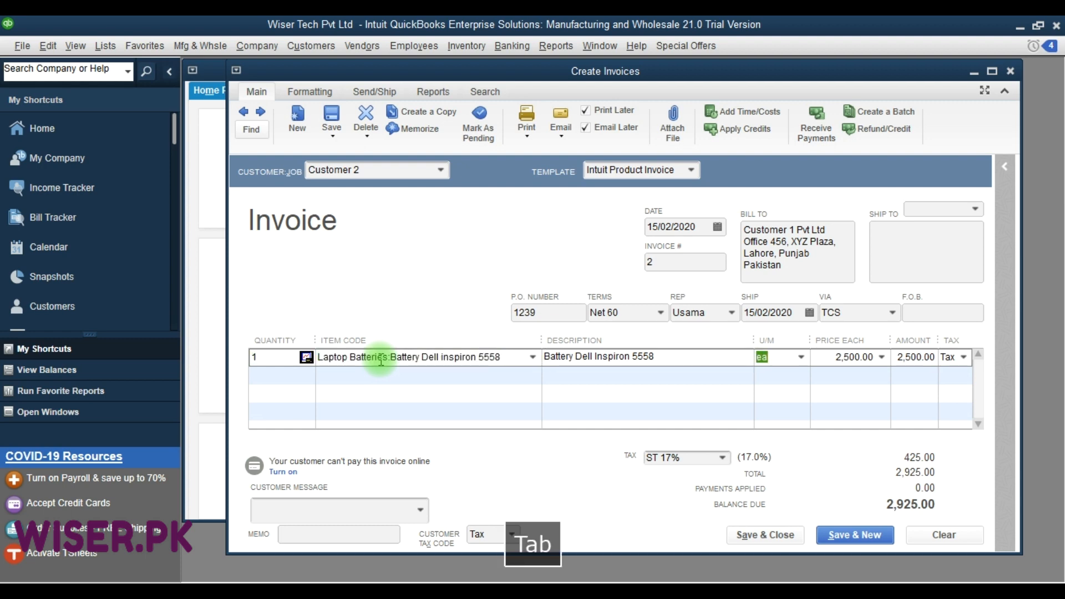
pyautogui.hotkey('alt', 'Down')
pyautogui.press('Down')
pyautogui.press('Down')
pyautogui.press('Down')
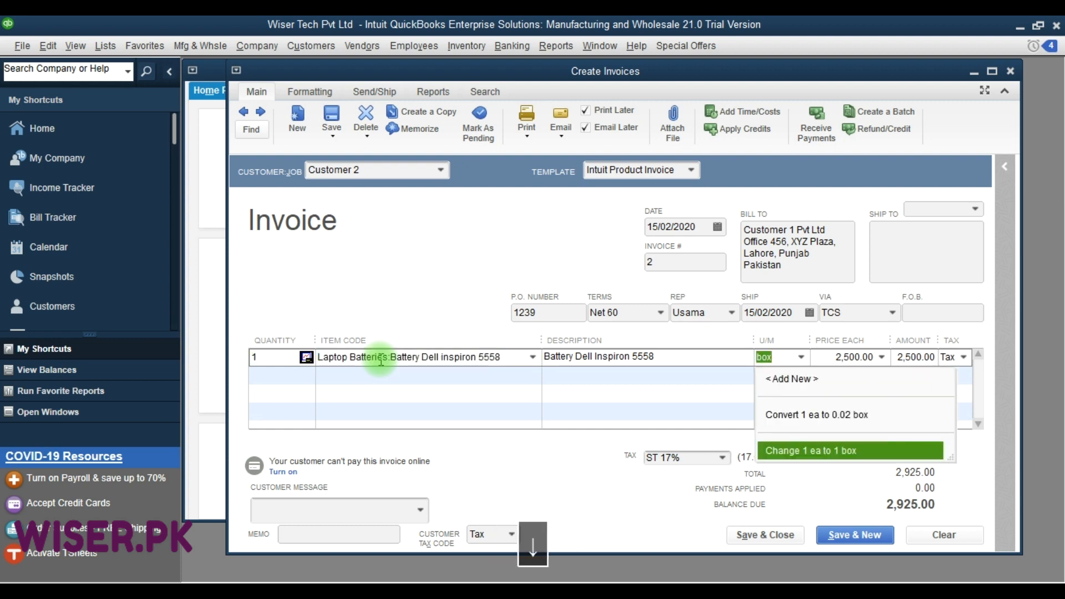
pyautogui.click(824, 454)
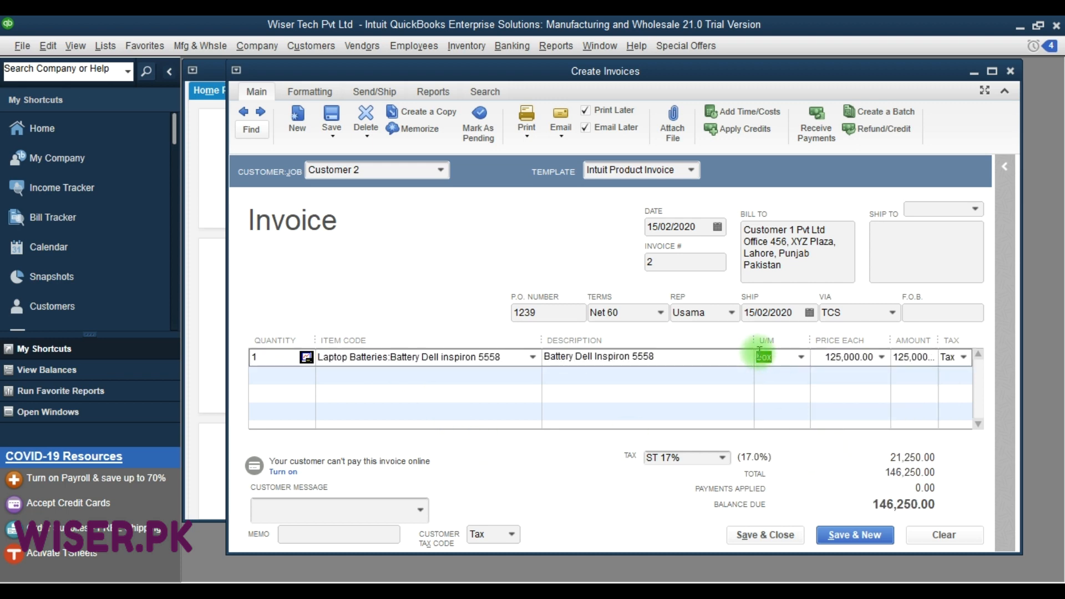
# Maximize the invoice window and keep Taxable Sales as the tax code on the battery line.
pyautogui.click(860, 357)
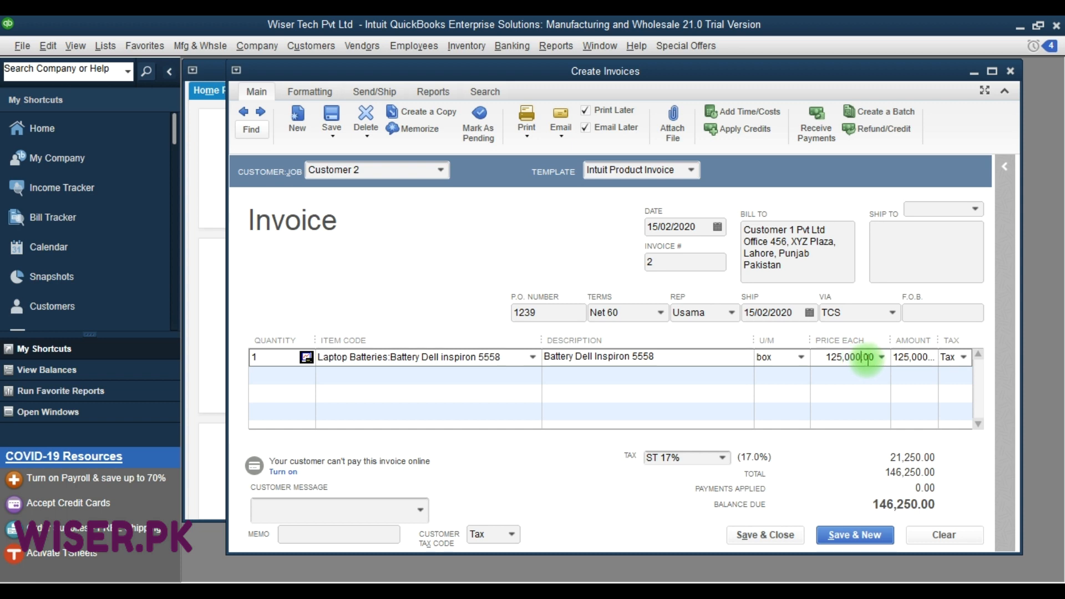
pyautogui.click(869, 359)
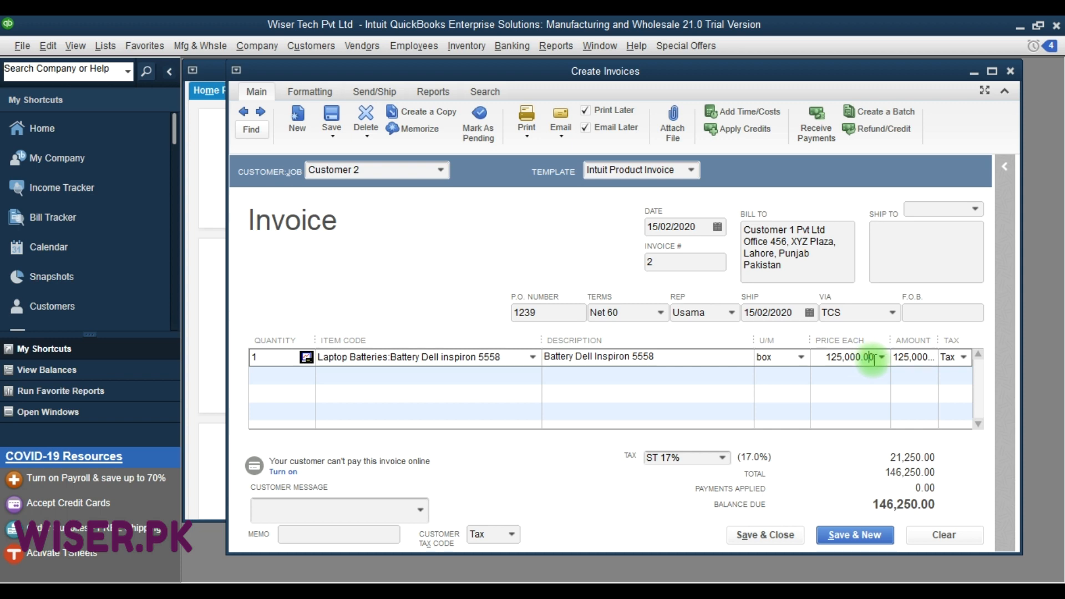
pyautogui.click(964, 367)
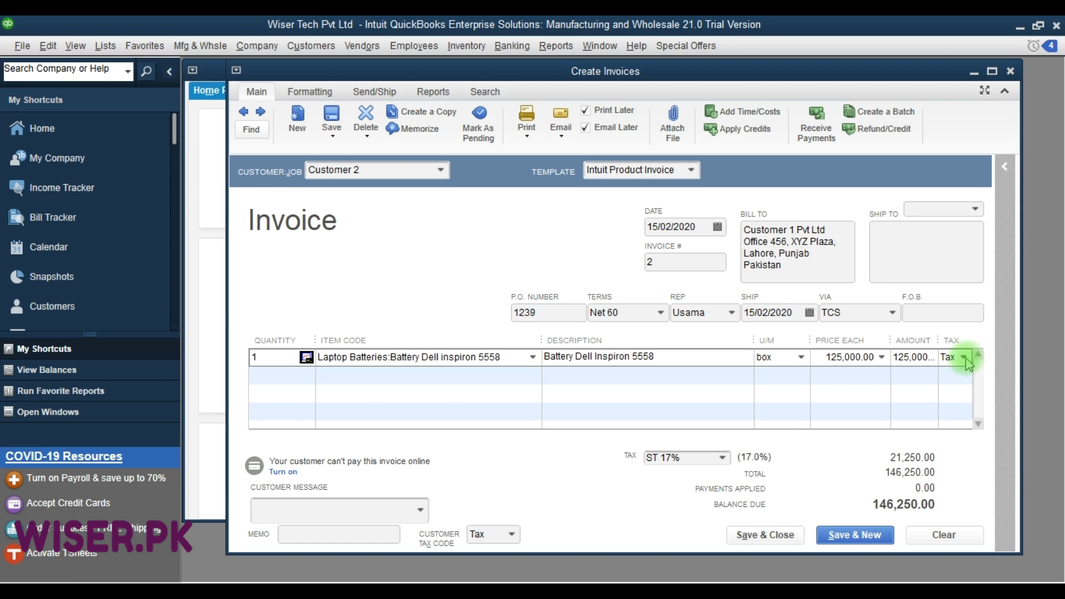
pyautogui.click(992, 72)
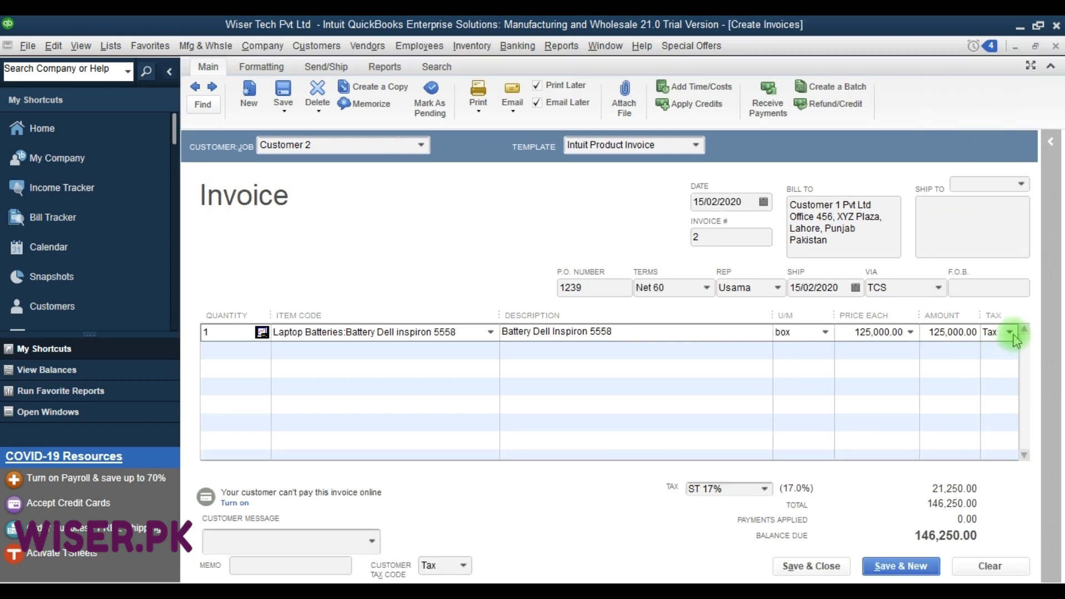
pyautogui.click(1010, 333)
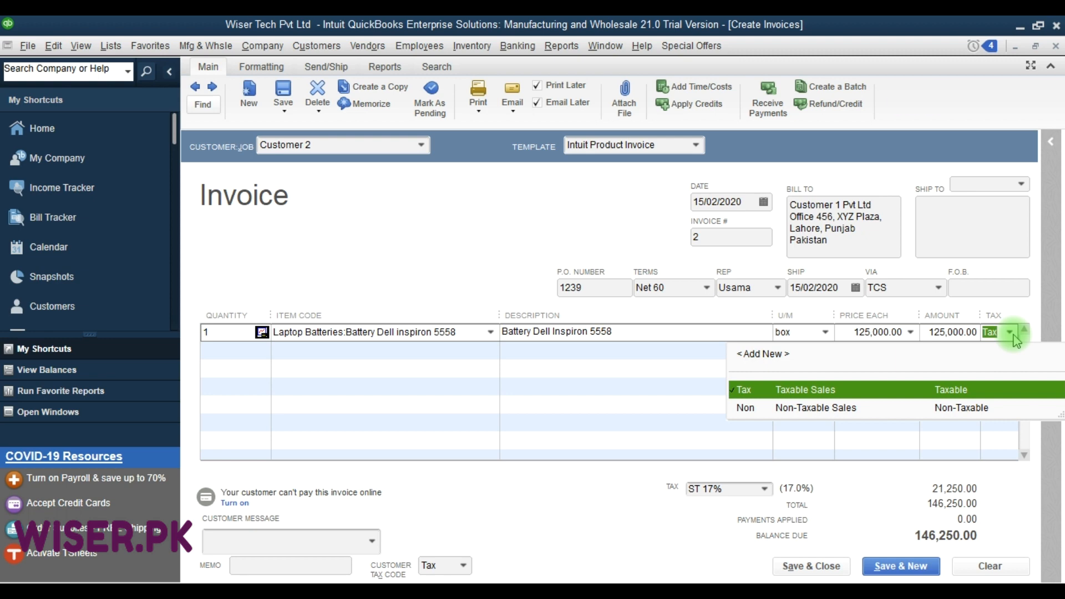
pyautogui.press('F9')
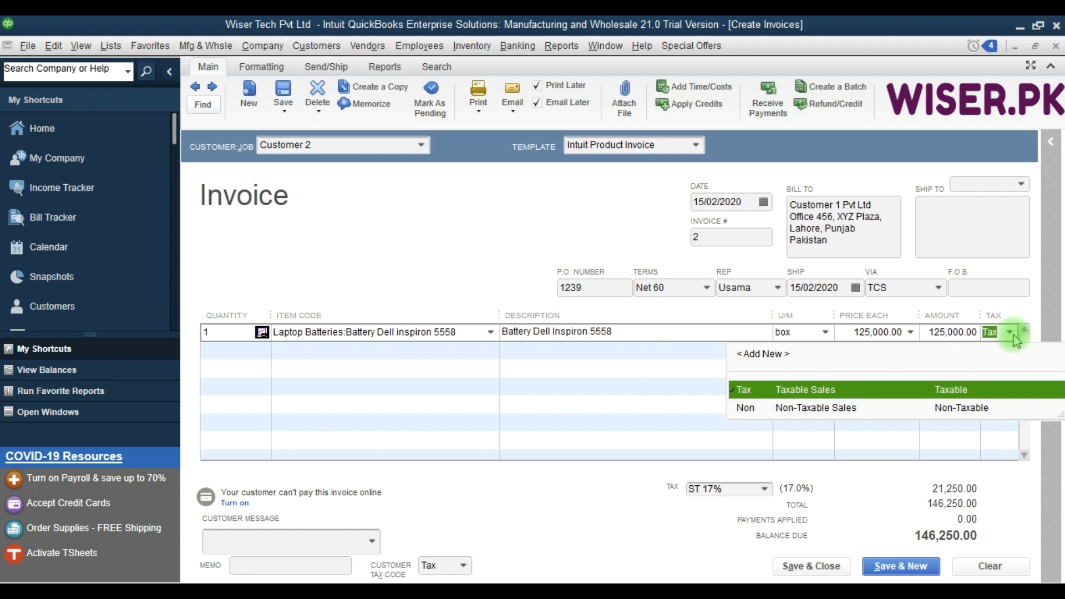
pyautogui.click(816, 388)
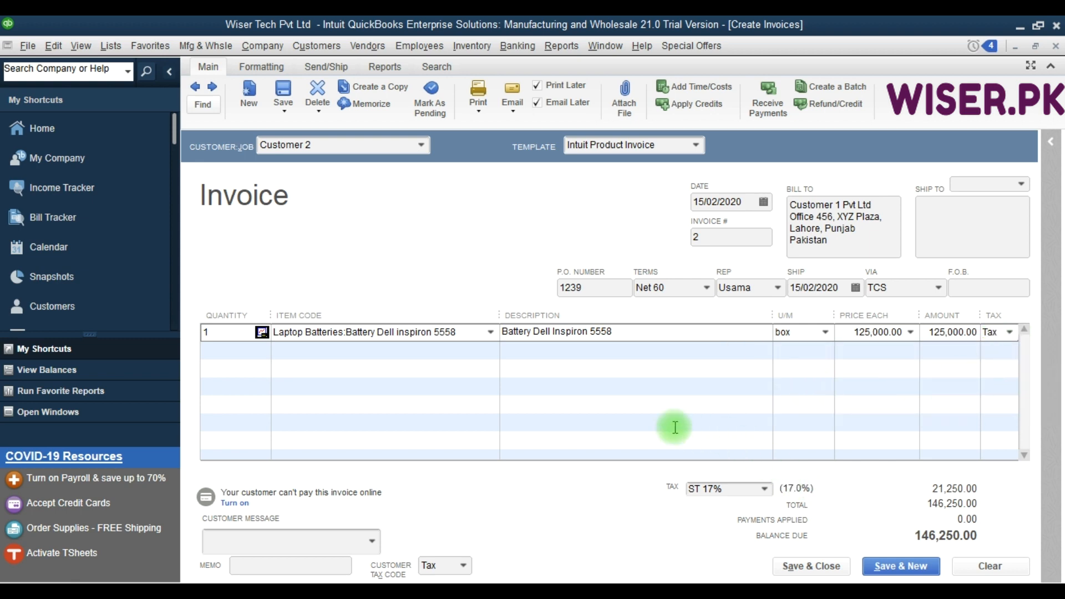
pyautogui.click(419, 353)
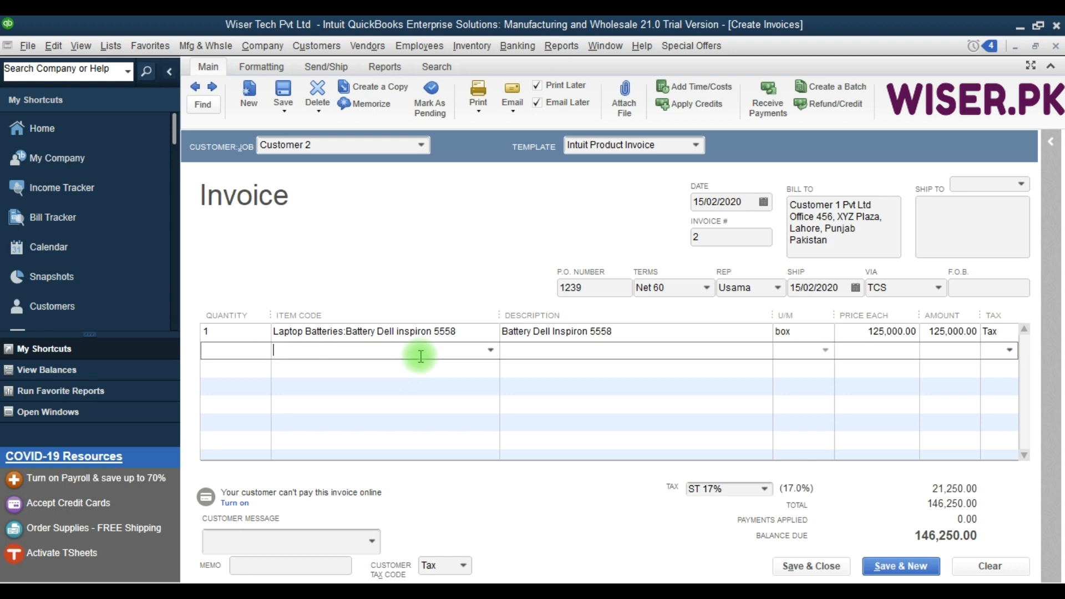
pyautogui.click(1009, 350)
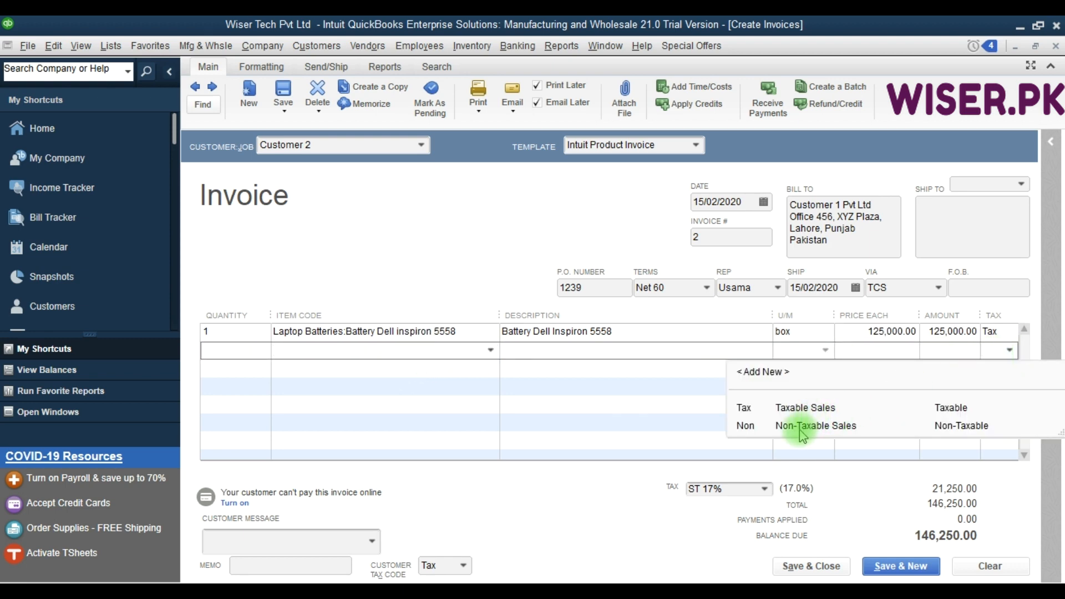
pyautogui.click(659, 383)
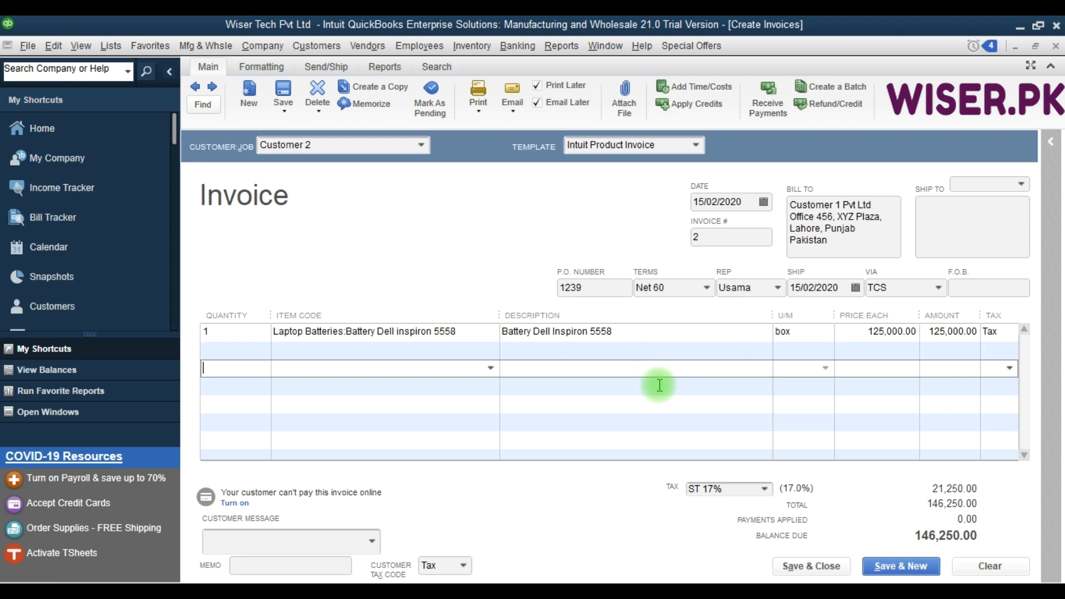
pyautogui.click(627, 337)
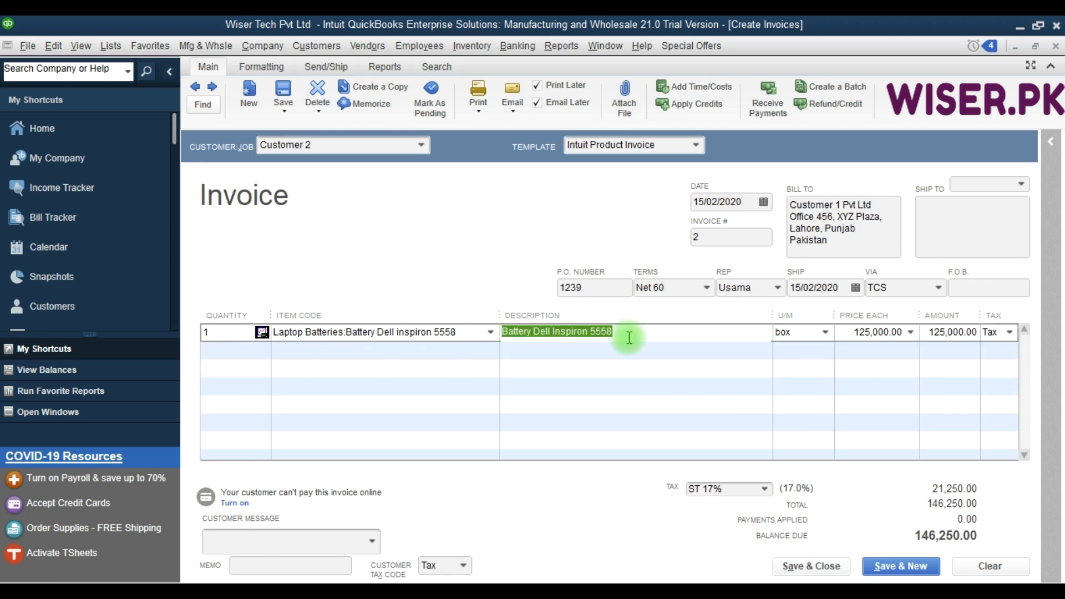
# Keep ST 17% as the invoice's sales tax and choose the customer message "Thank you for your business.".
pyautogui.click(766, 490)
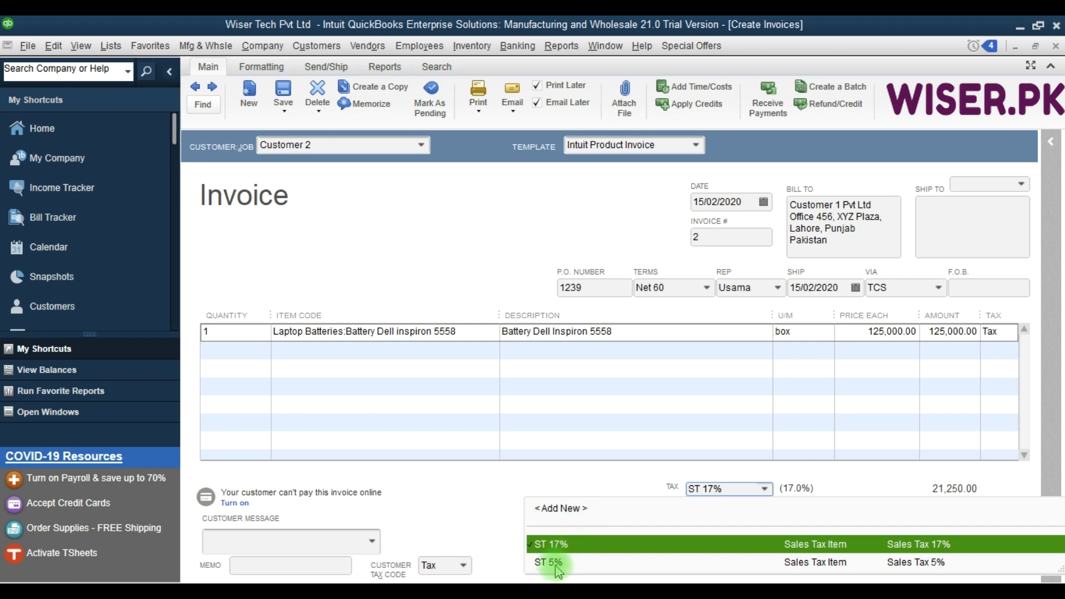
pyautogui.click(592, 549)
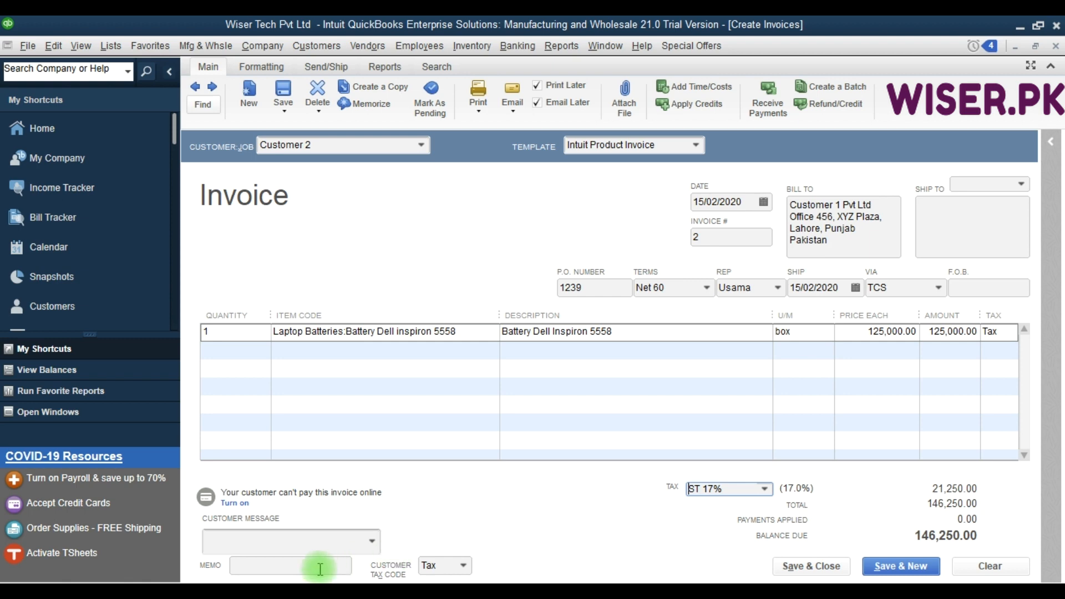
pyautogui.click(292, 567)
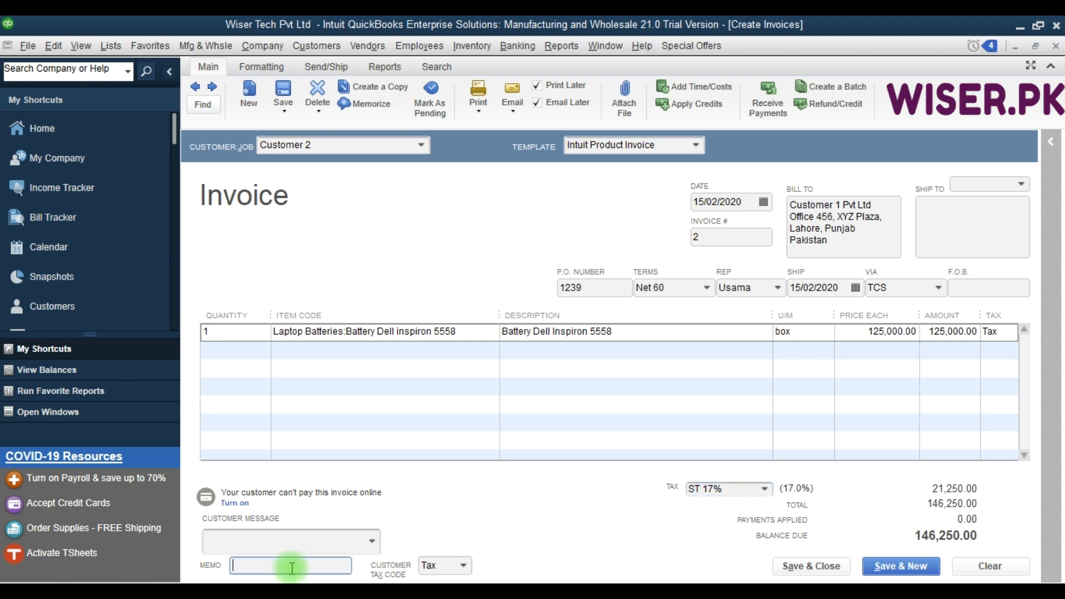
pyautogui.click(370, 541)
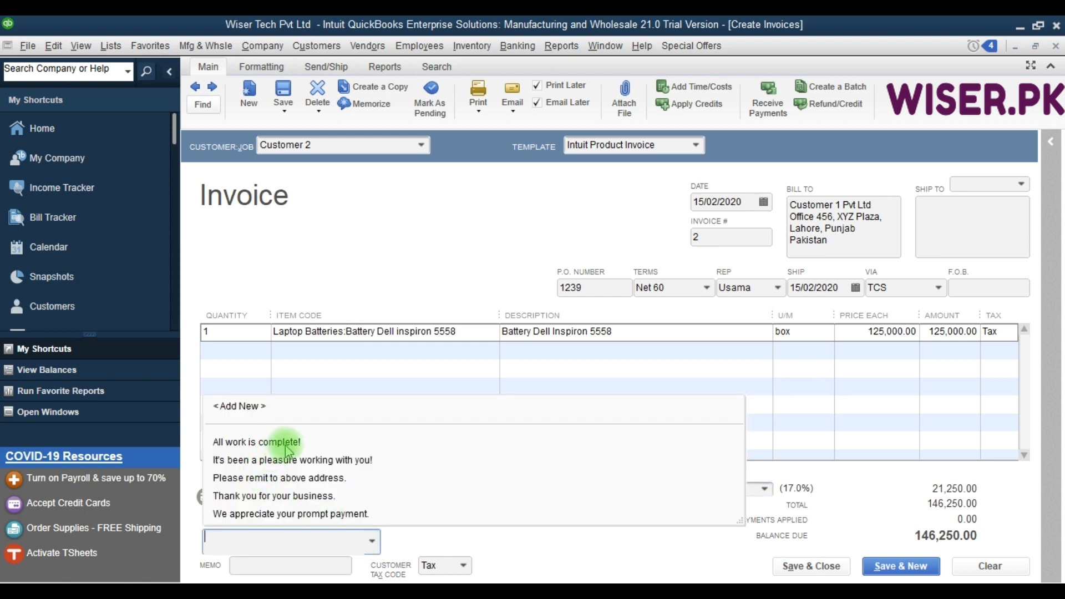
pyautogui.click(283, 495)
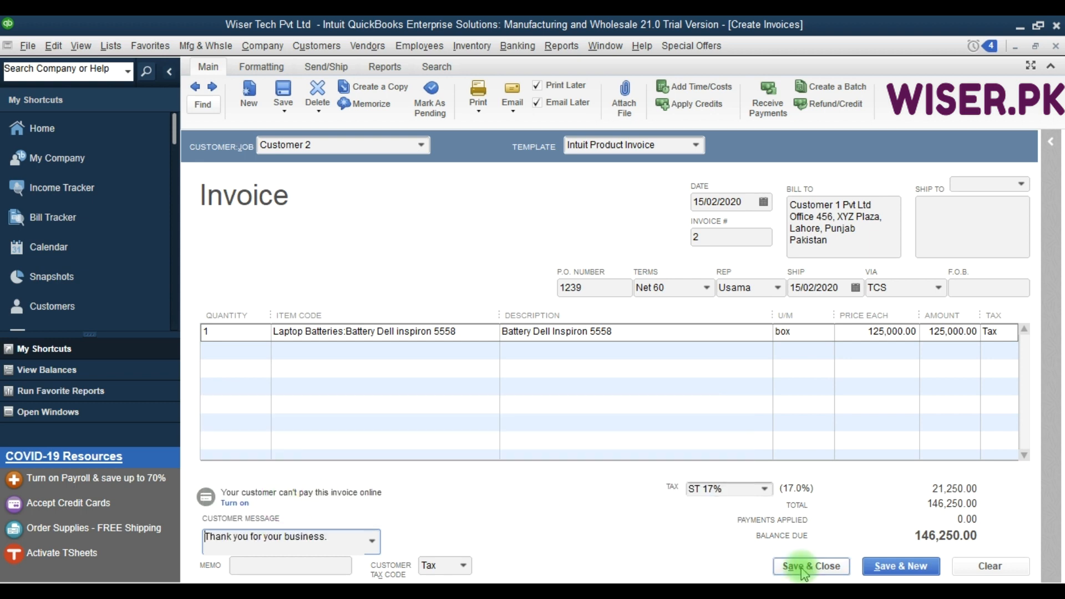
# Save the invoice, declining to make the customer's terms change permanent and declining to create an Outlook profile.
pyautogui.click(899, 568)
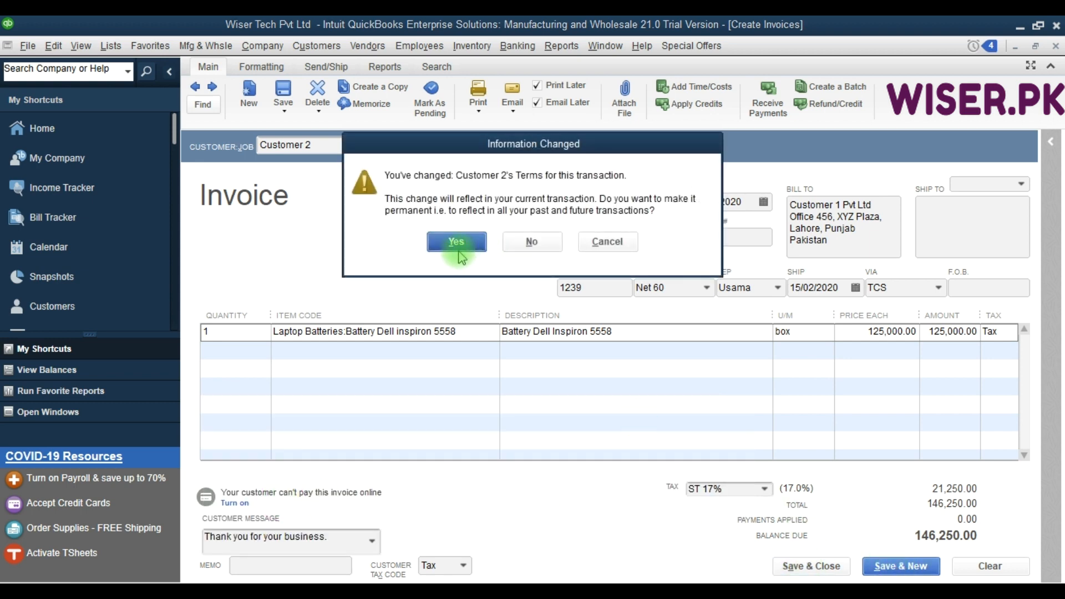
pyautogui.press('F9')
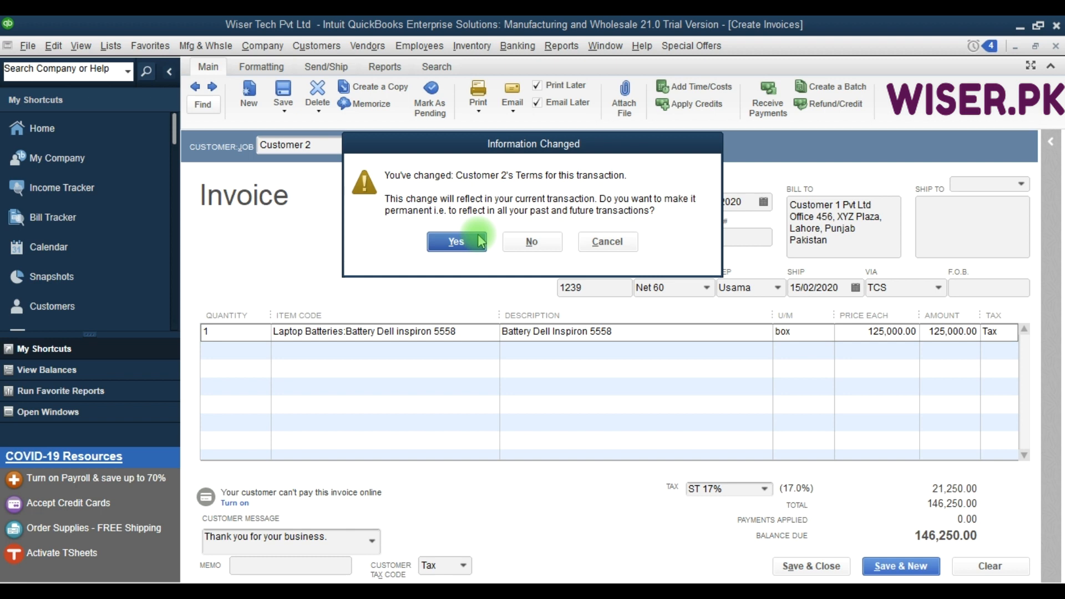
pyautogui.press('F9')
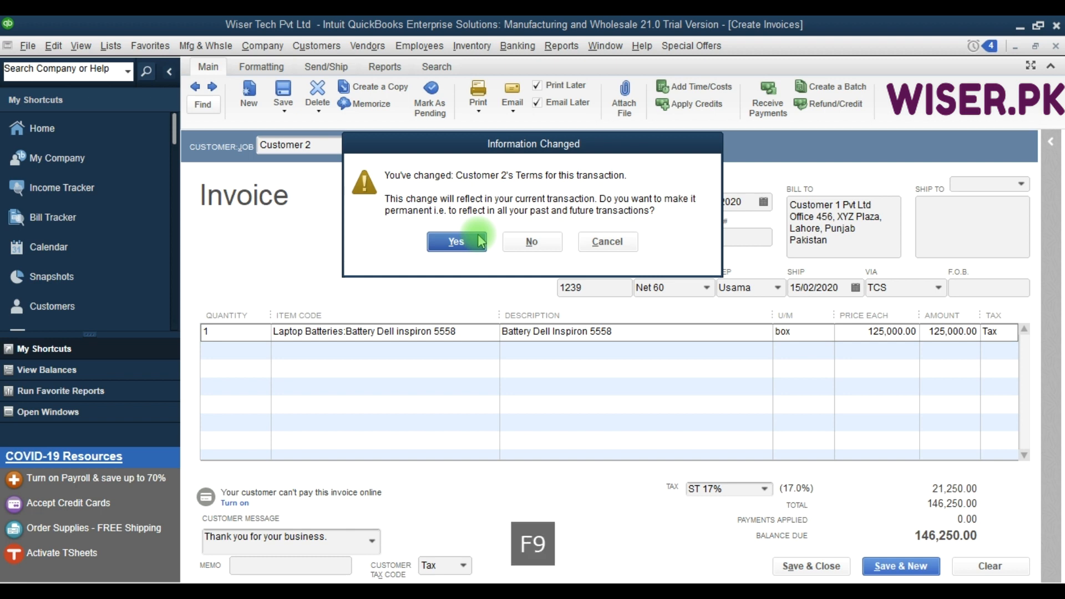
pyautogui.click(532, 242)
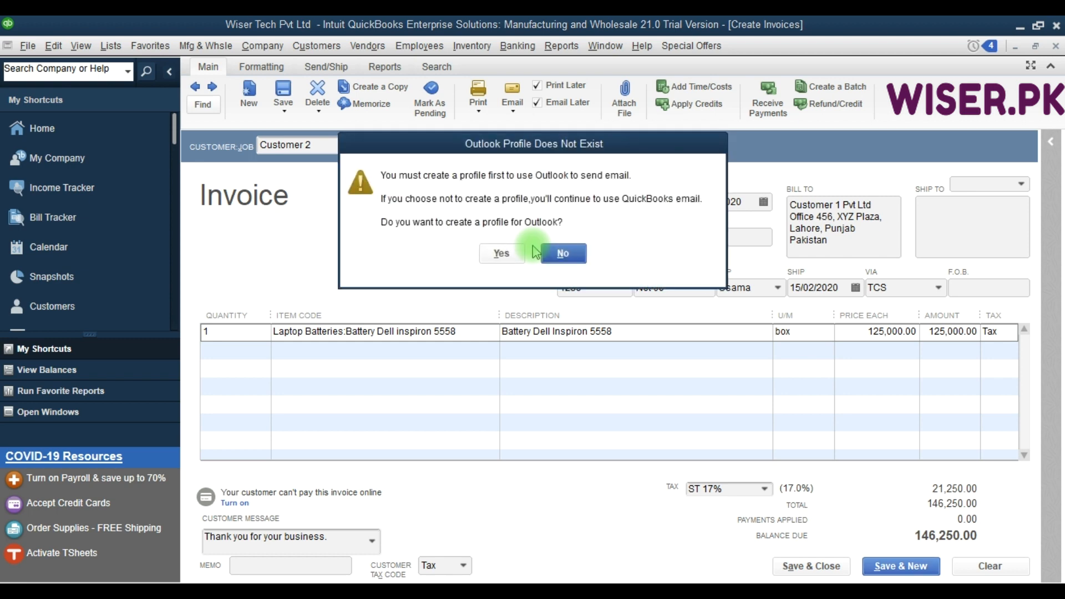
pyautogui.press('F9')
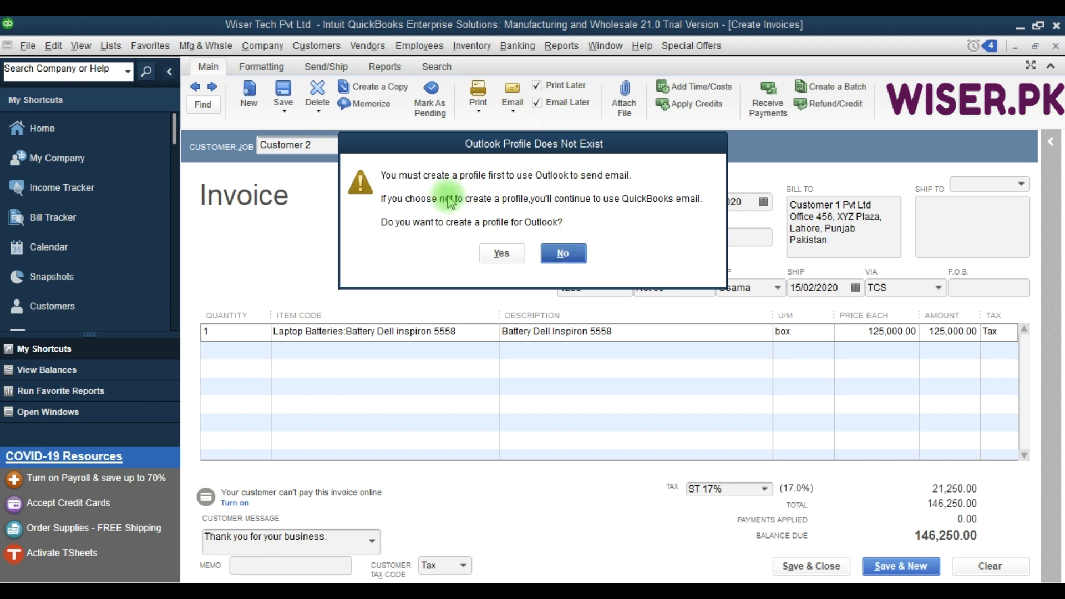
pyautogui.click(564, 253)
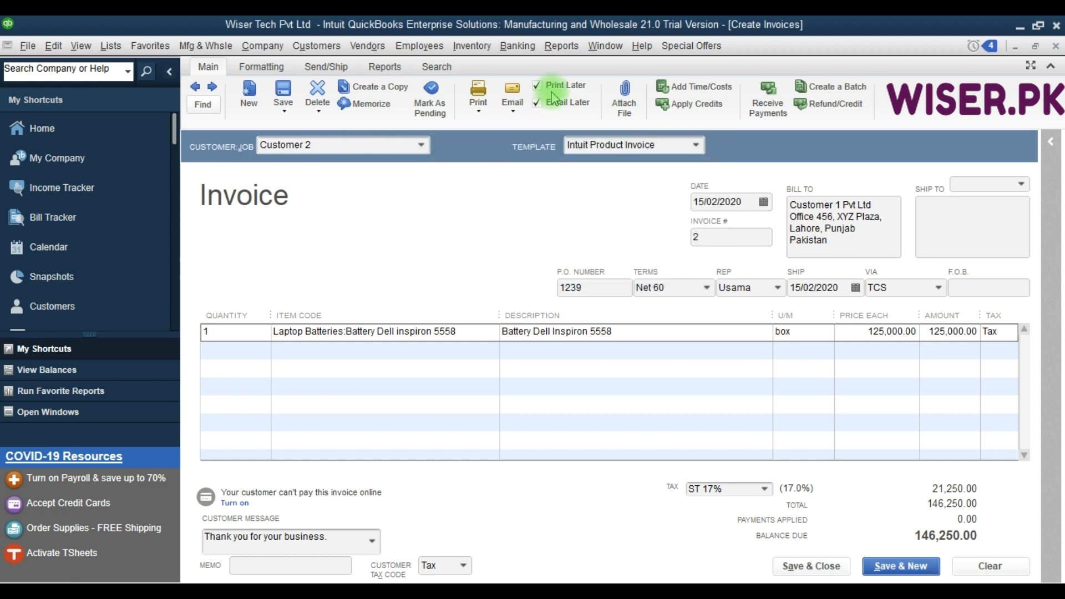
pyautogui.click(537, 104)
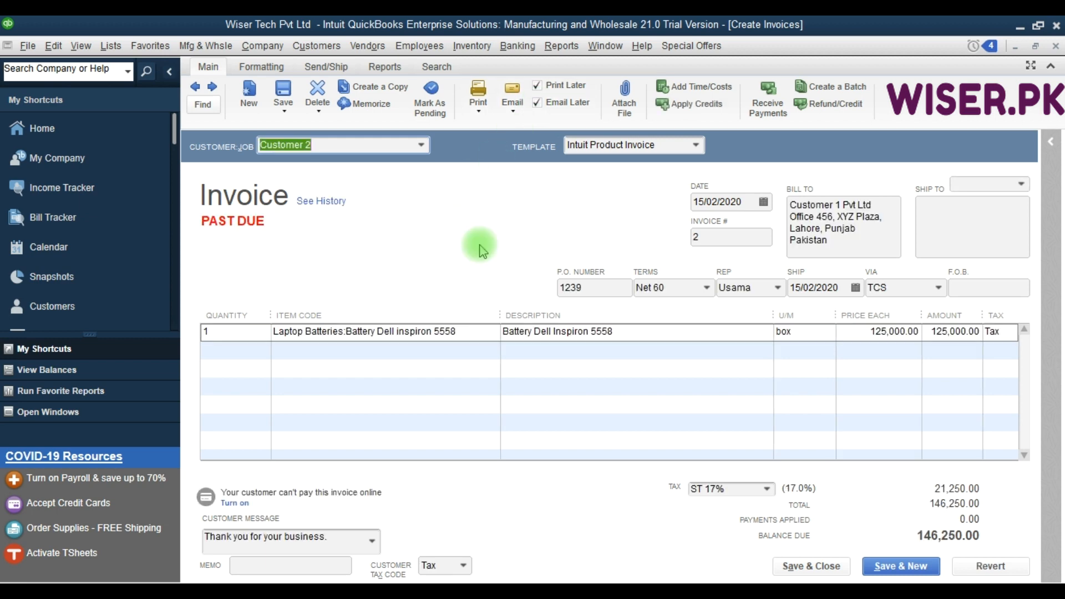
# Examine the debit and credit entries in the saved invoice's transaction journal, and close the journal and the invoice.
pyautogui.click(386, 68)
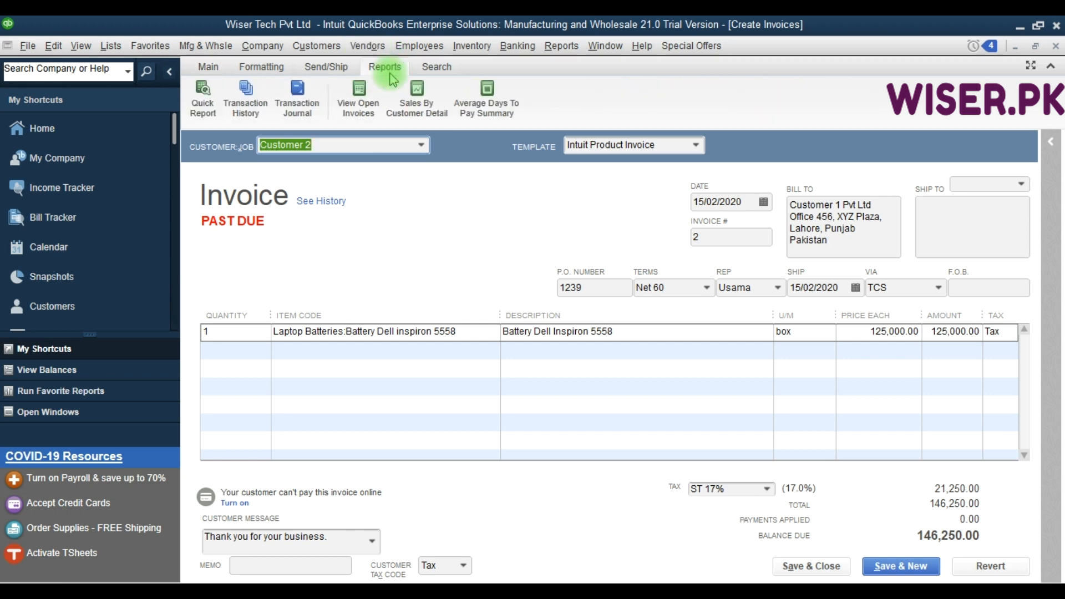
pyautogui.click(311, 96)
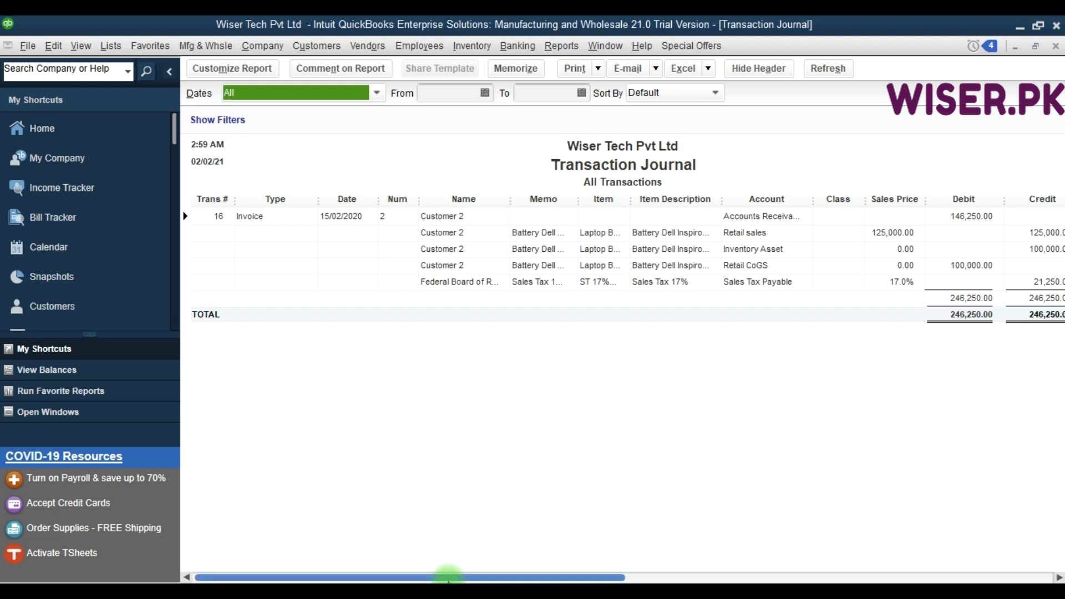
pyautogui.moveTo(448, 577); pyautogui.dragTo(804, 579)
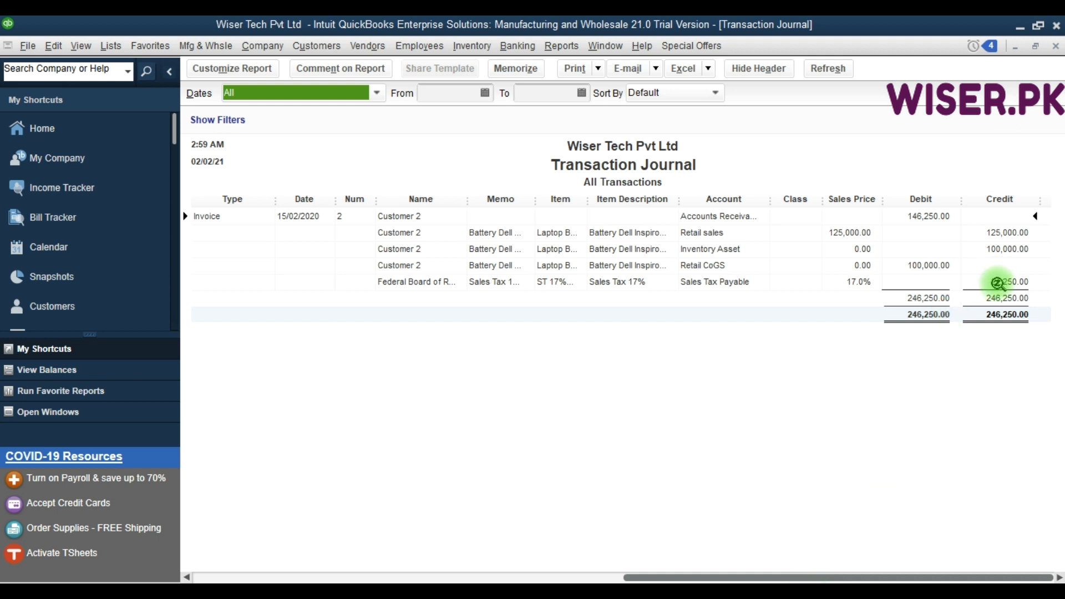
pyautogui.click(997, 282)
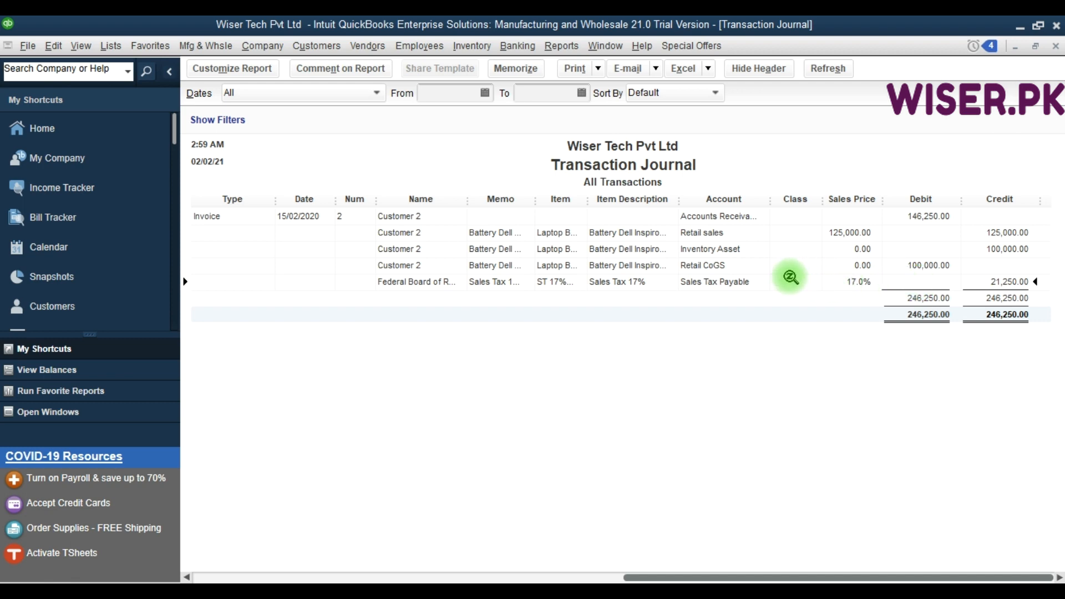
pyautogui.press('Escape')
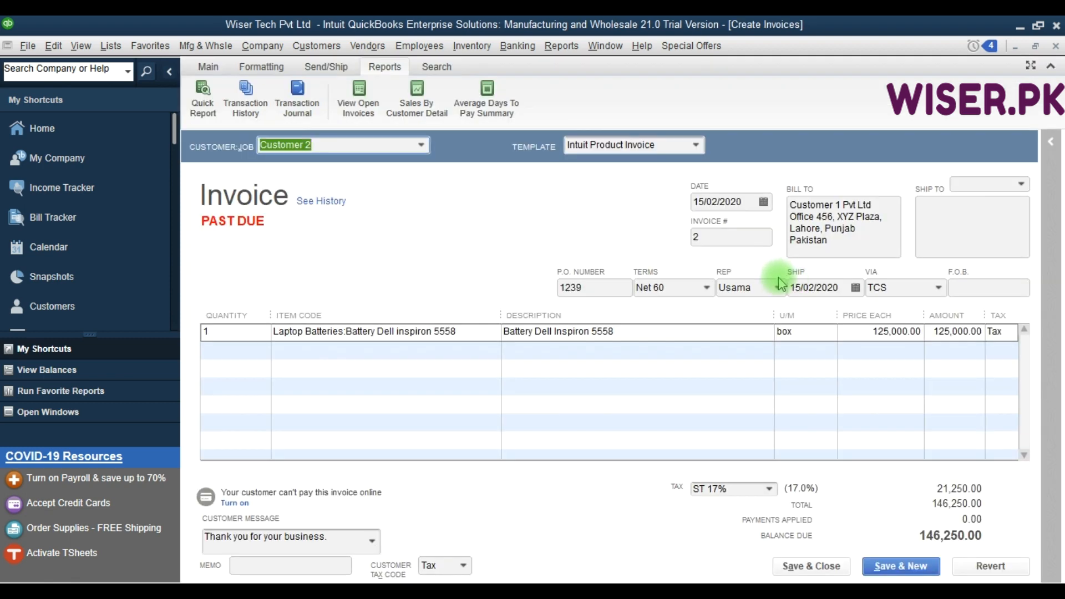
pyautogui.press('Escape')
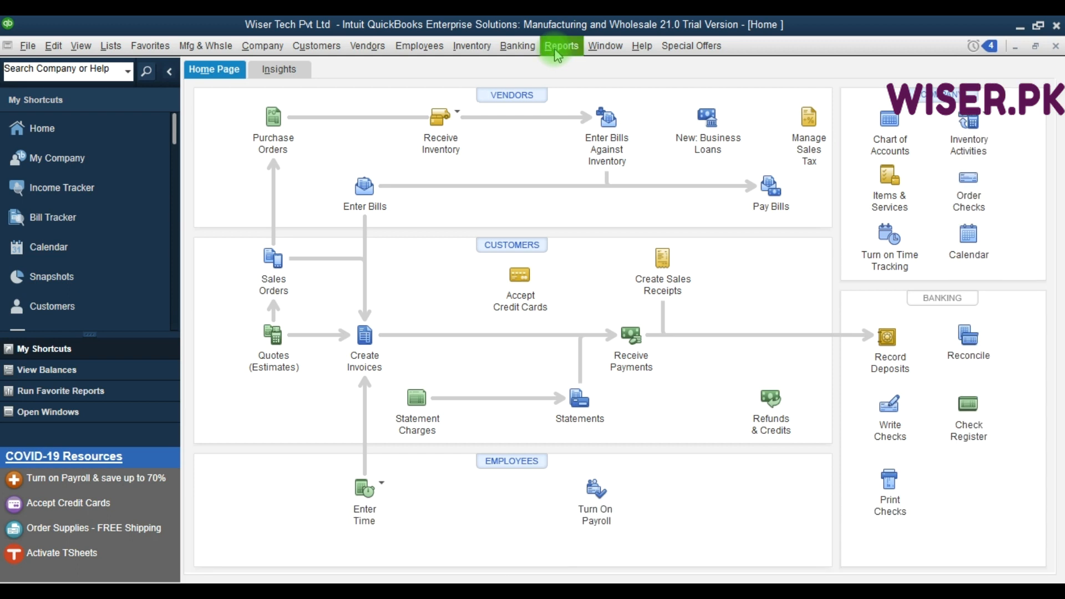
# Open the Sales Tax Liability report from the vendor and payables reports and set its date range to All.
pyautogui.press('F9')
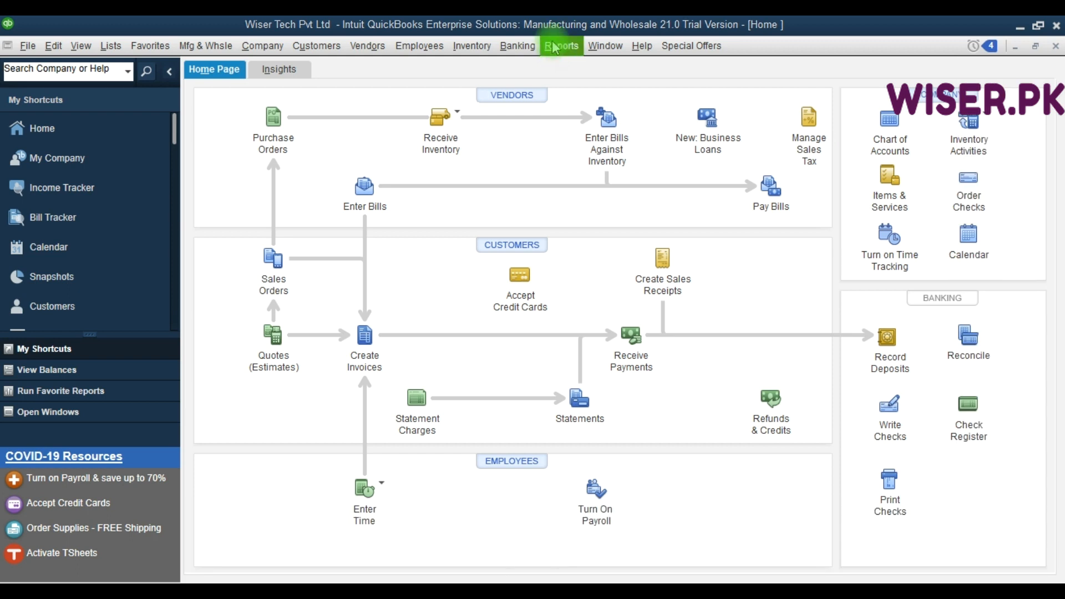
pyautogui.click(554, 47)
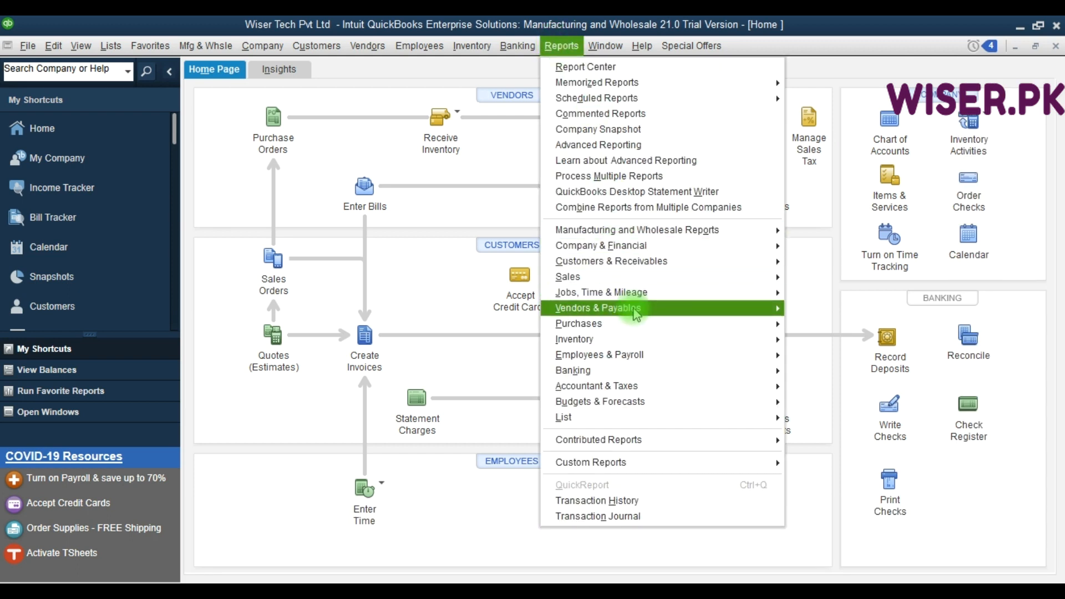
pyautogui.moveTo(629, 309)
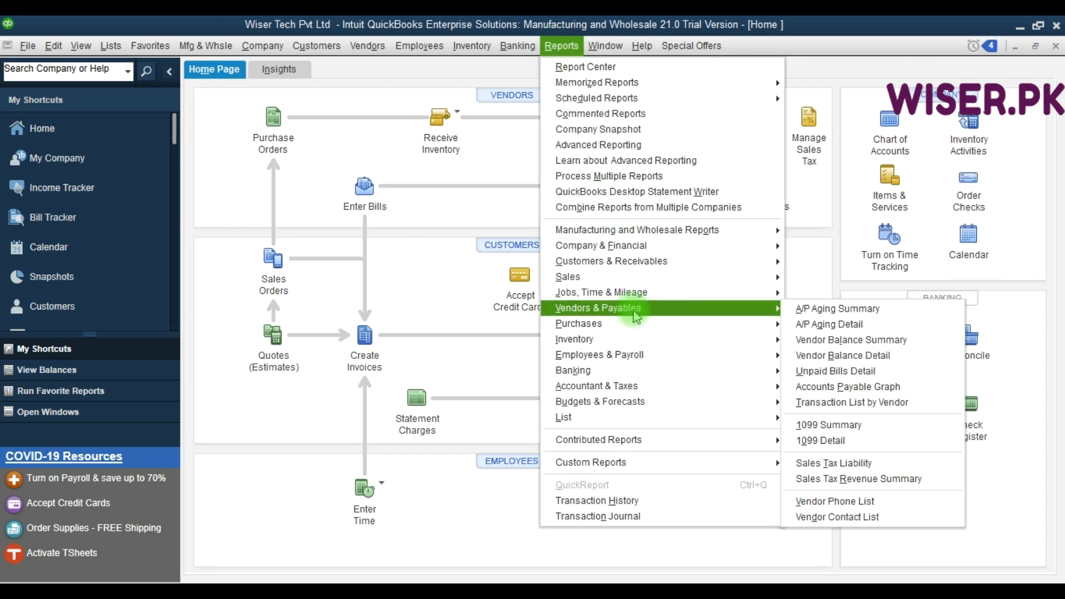
pyautogui.click(820, 464)
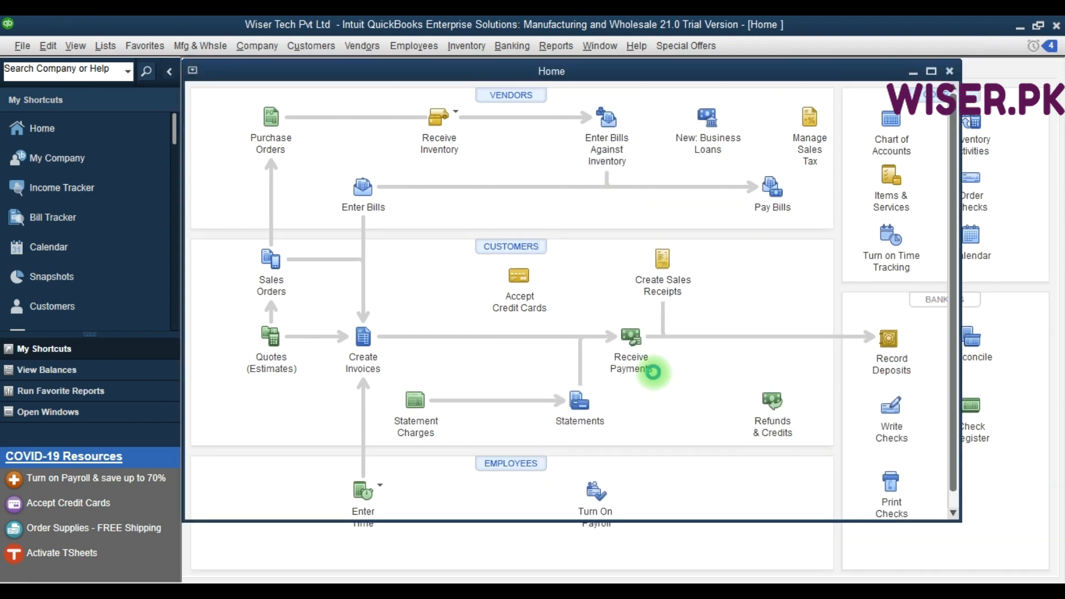
pyautogui.press('a')
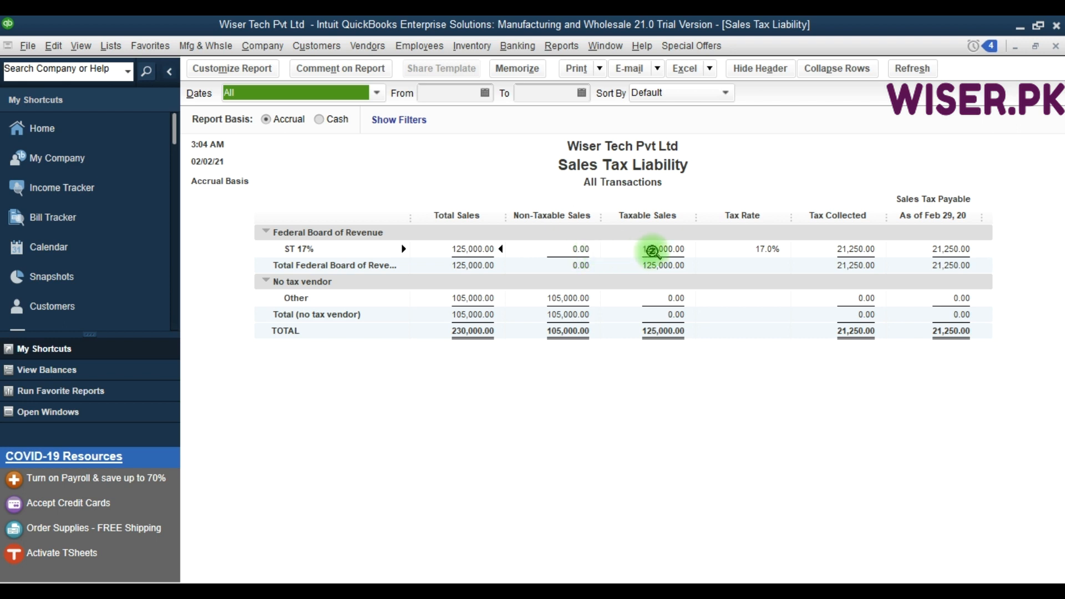
# Examine the taxable sales and tax figures under ST 17%, and close the report without memorizing it.
pyautogui.click(685, 252)
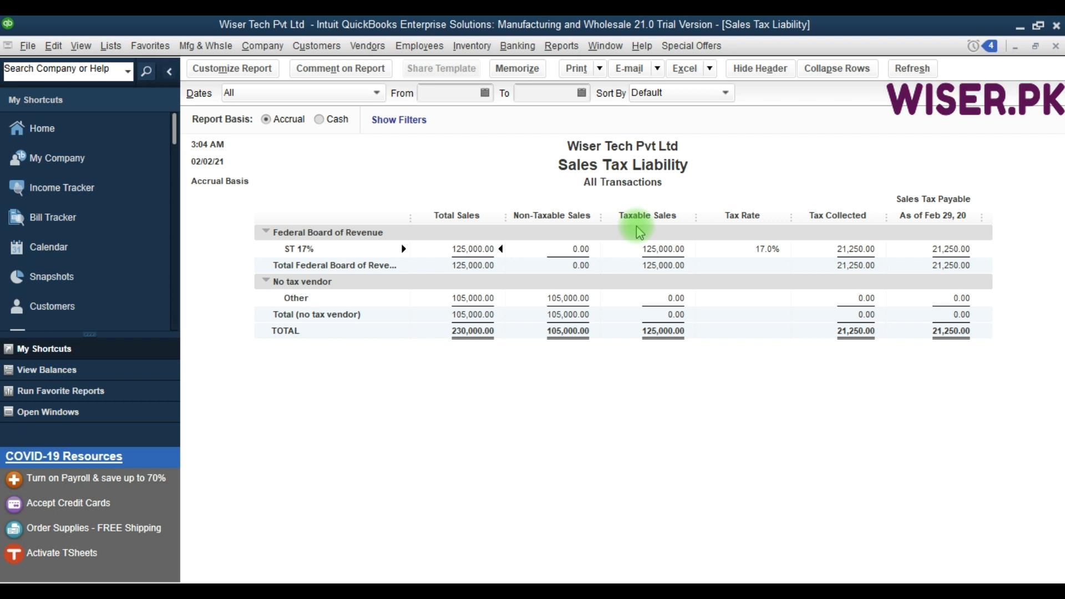
pyautogui.click(450, 93)
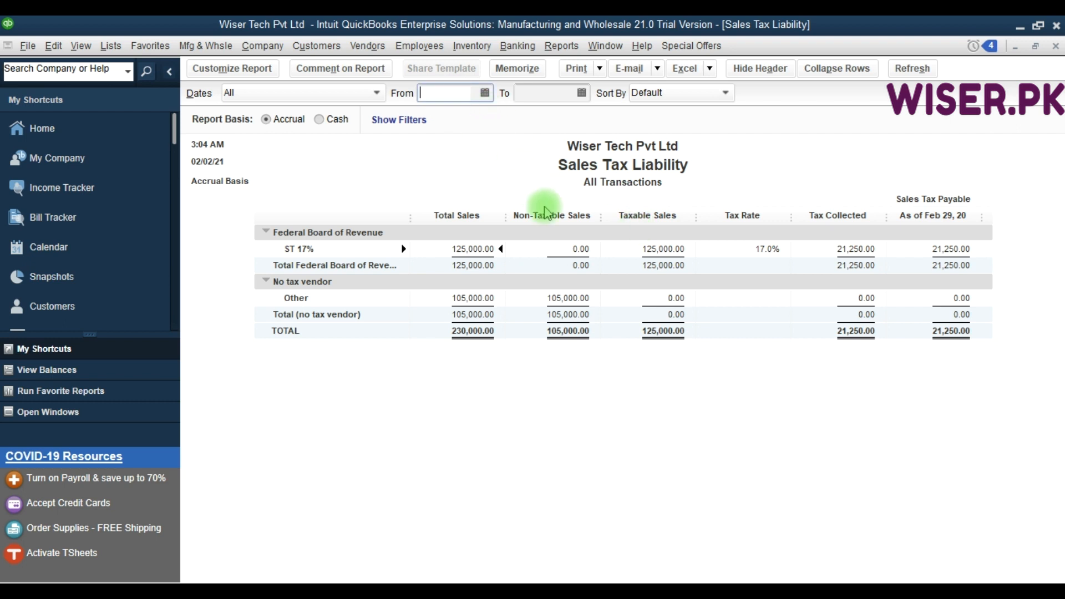
pyautogui.press('Escape')
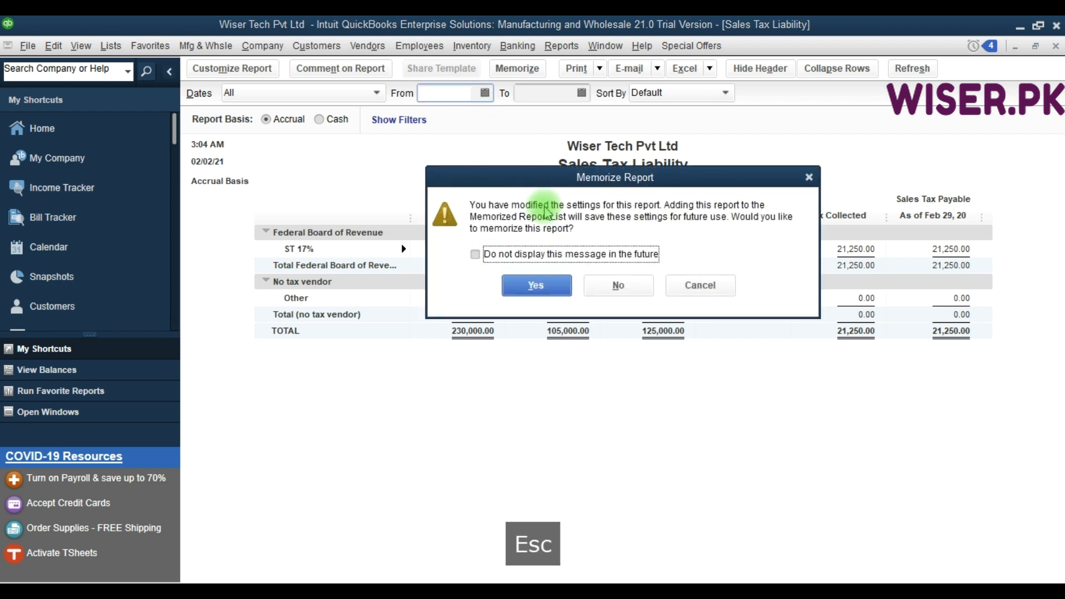
pyautogui.click(611, 291)
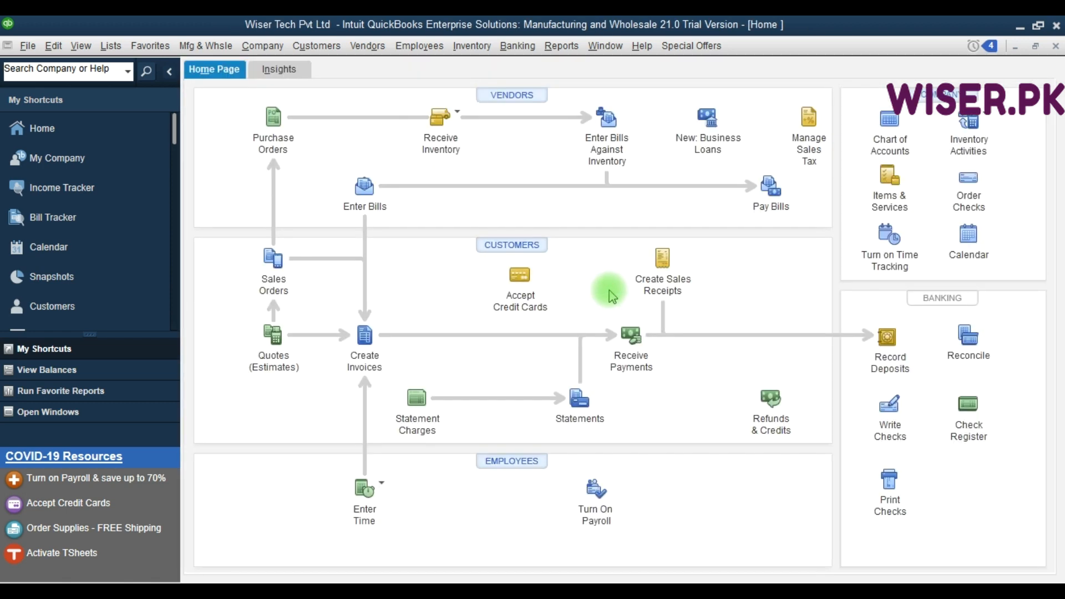
pyautogui.click(563, 48)
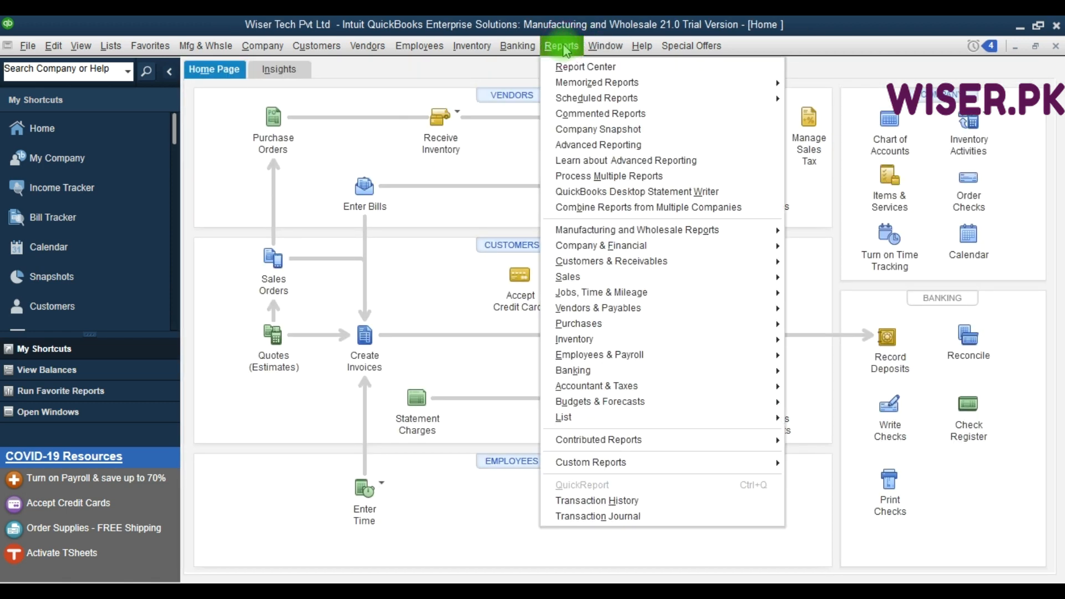
pyautogui.click(562, 46)
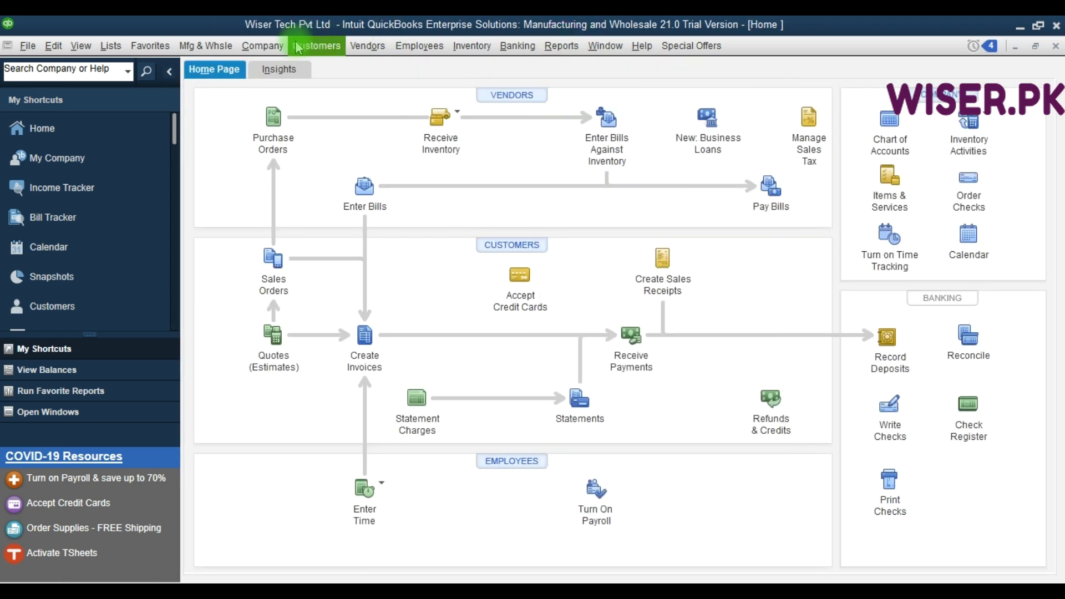
pyautogui.click(368, 50)
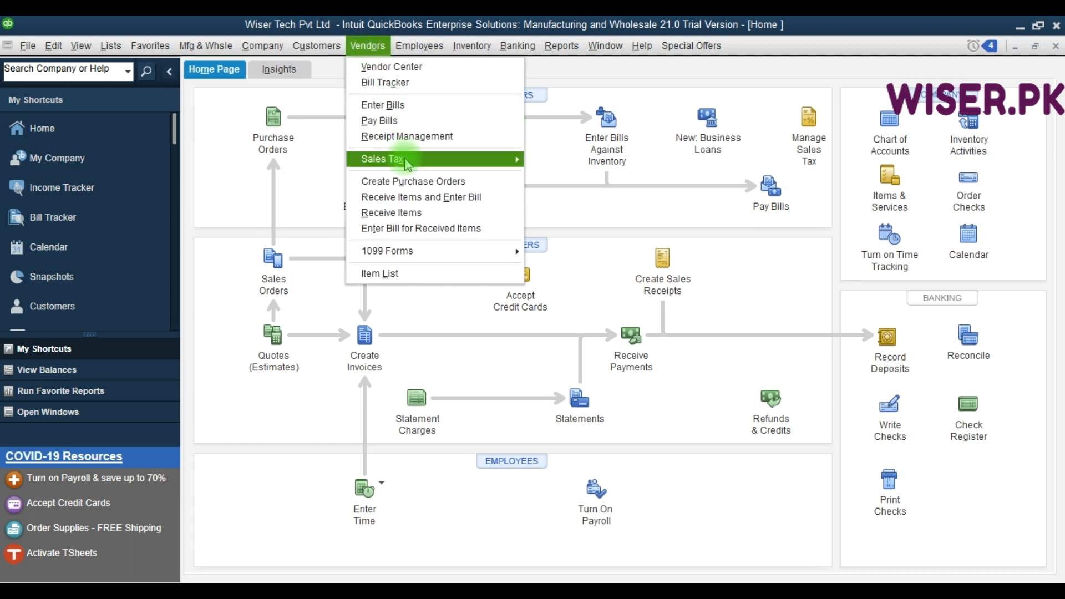
pyautogui.moveTo(405, 161)
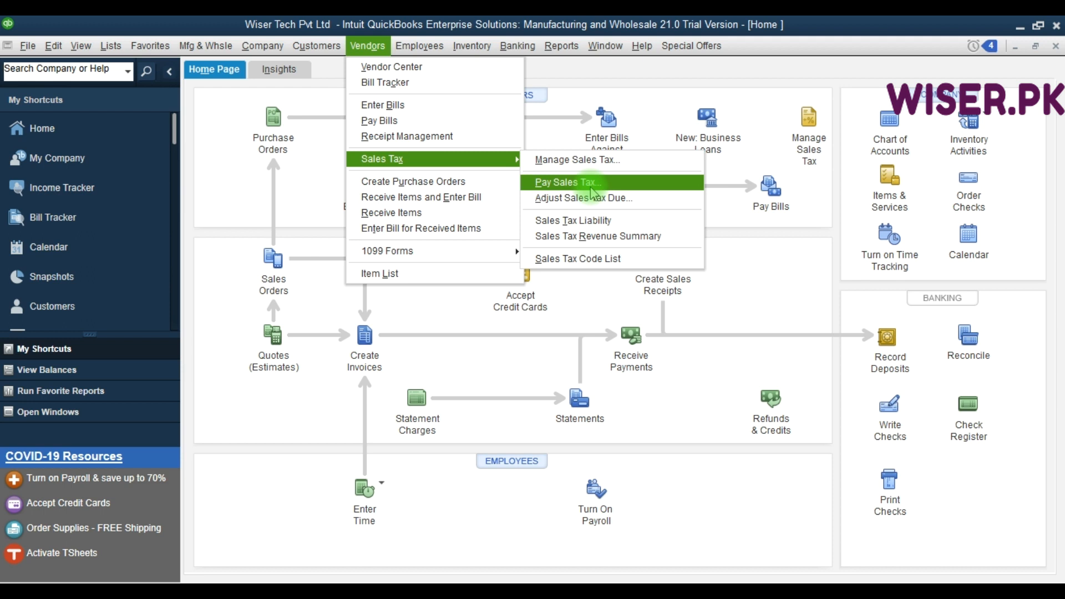
pyautogui.press('F9')
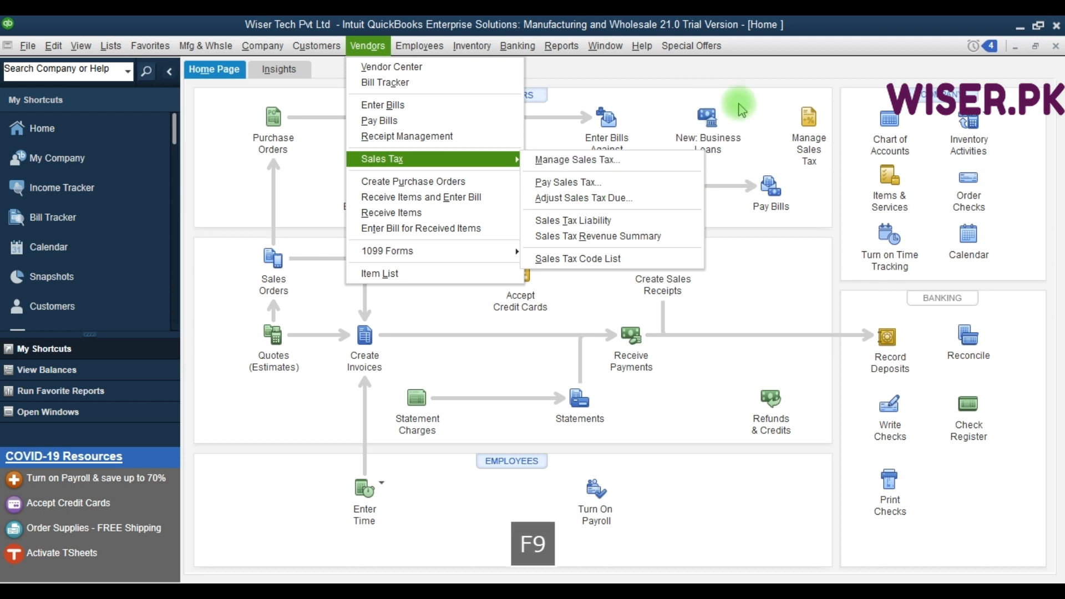
pyautogui.click(797, 122)
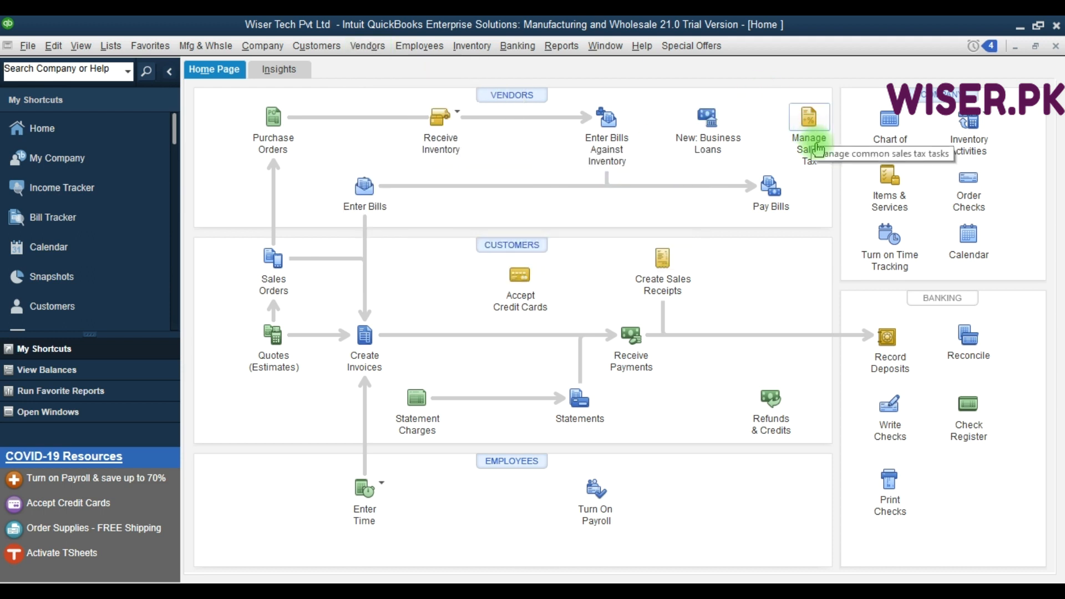
# View the Sales Tax Liability report for all dates through Manage Sales Tax, and close both without memorizing the report.
pyautogui.click(809, 119)
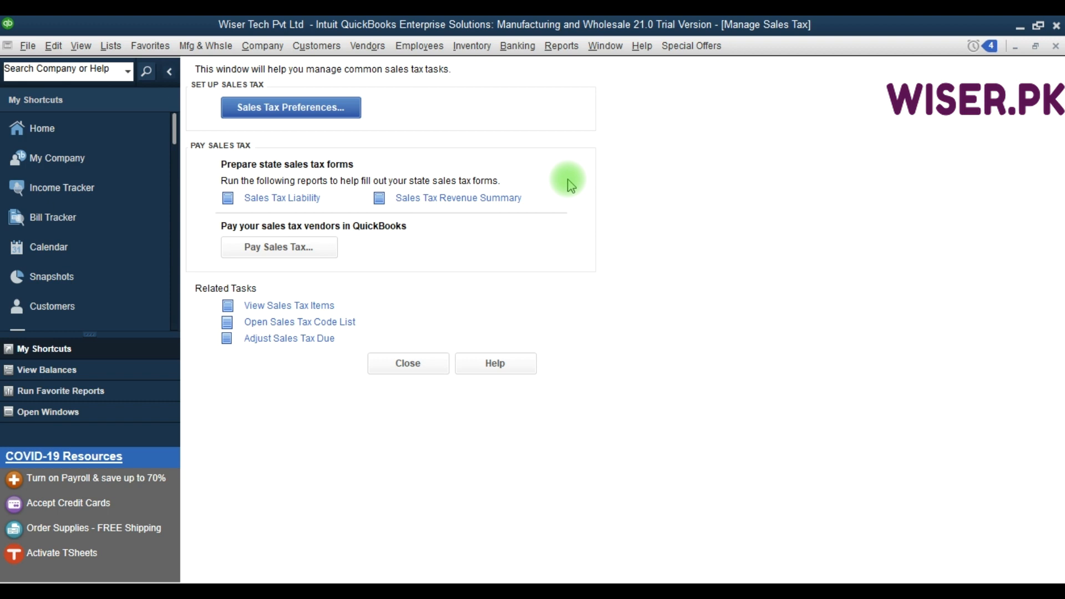
pyautogui.click(308, 200)
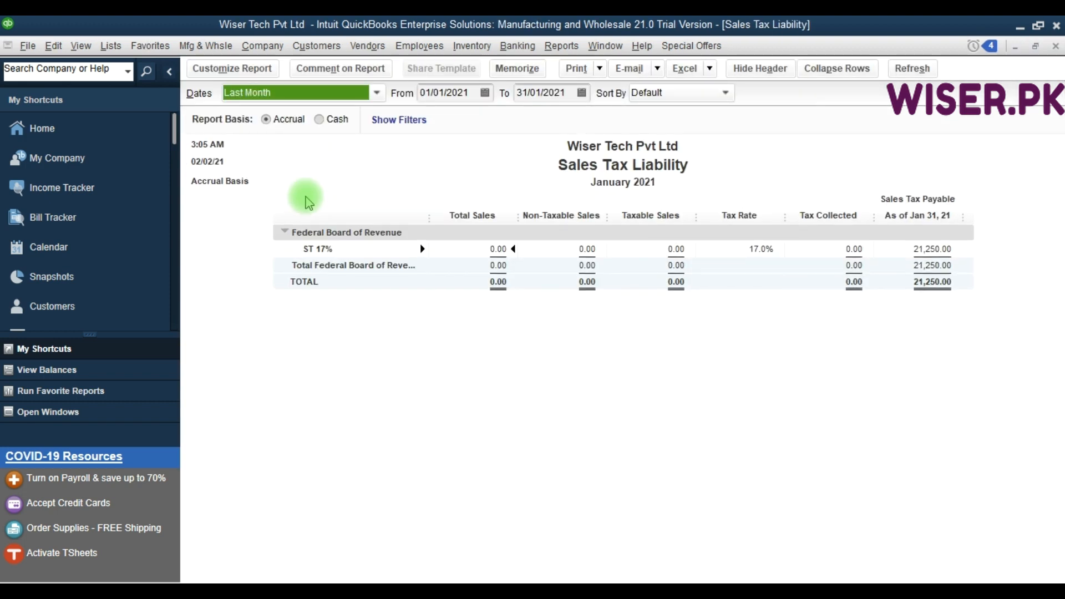
pyautogui.press('a')
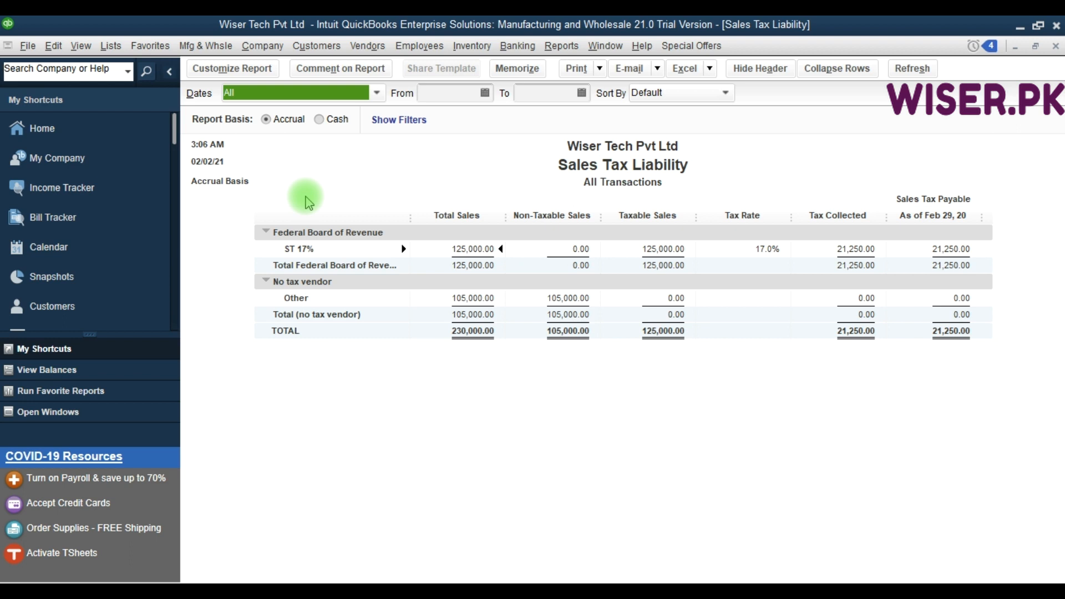
pyautogui.press('Escape')
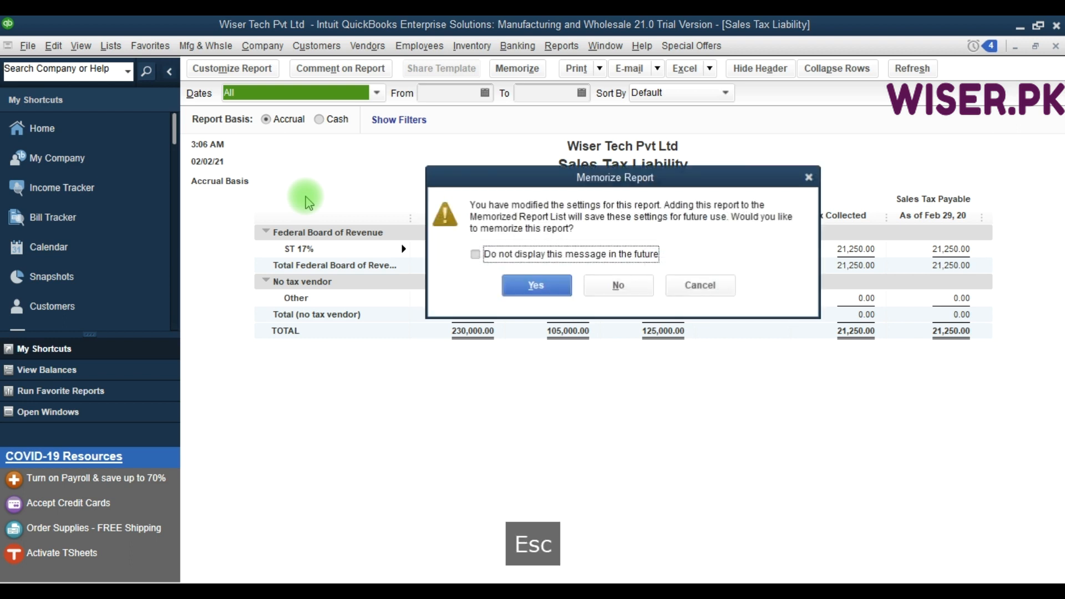
pyautogui.click(619, 286)
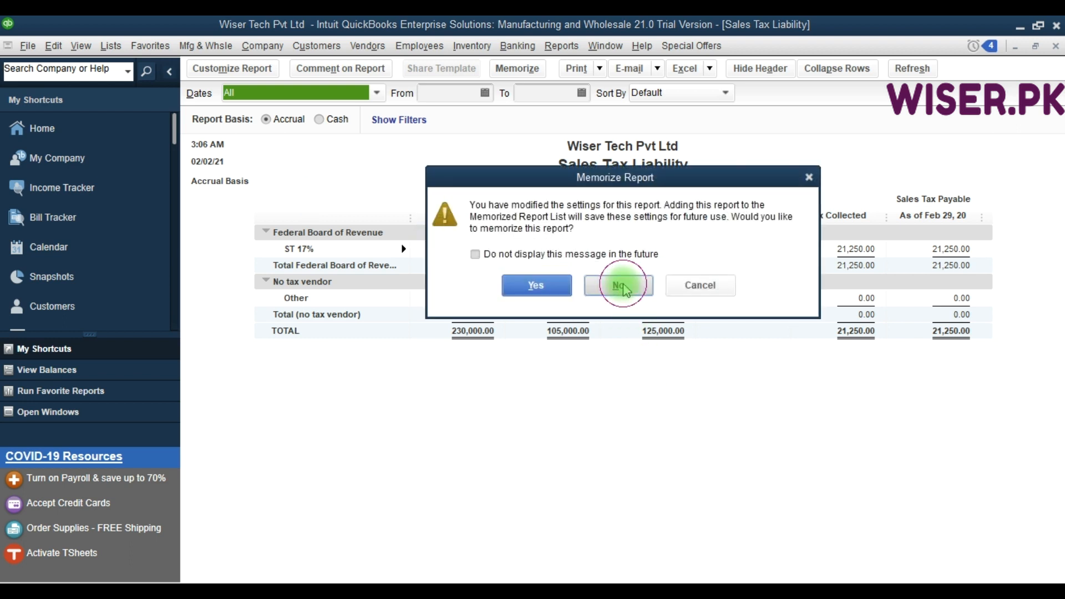
pyautogui.press('Escape')
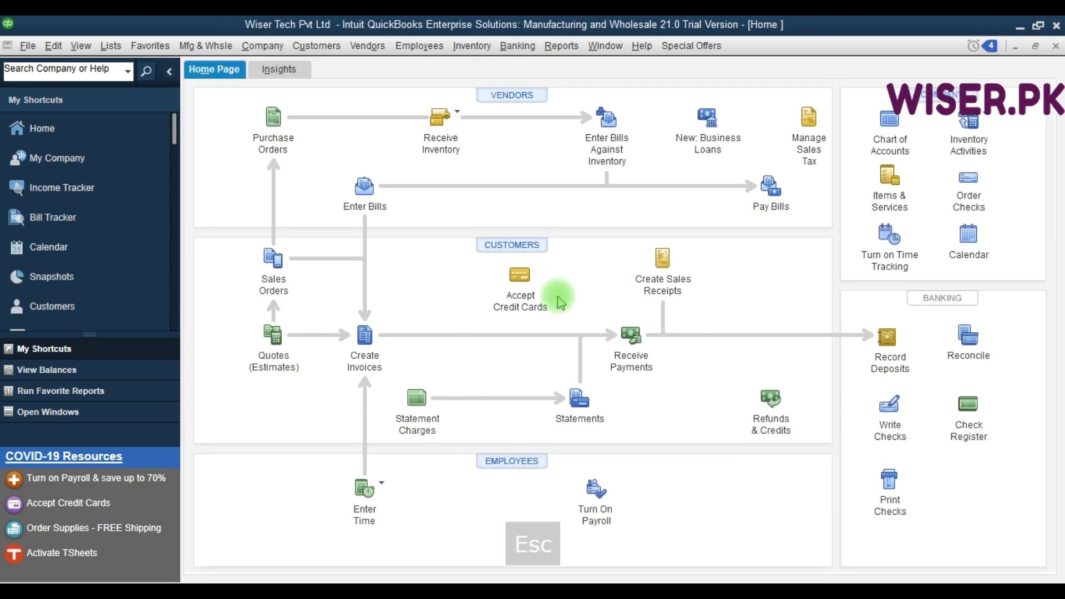
# Start a new invoice for Customer 2, keeping the date 15/02/2020 and invoice number 3.
pyautogui.click(369, 341)
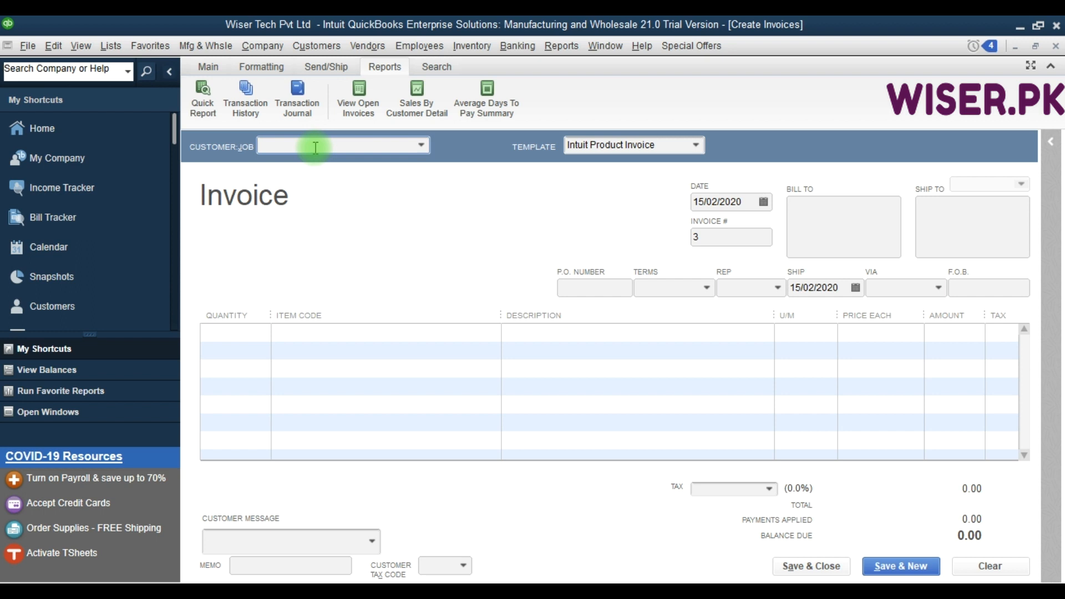
pyautogui.press('Down')
pyautogui.press('Down')
pyautogui.press('Down')
pyautogui.press('Up')
pyautogui.press('Tab')
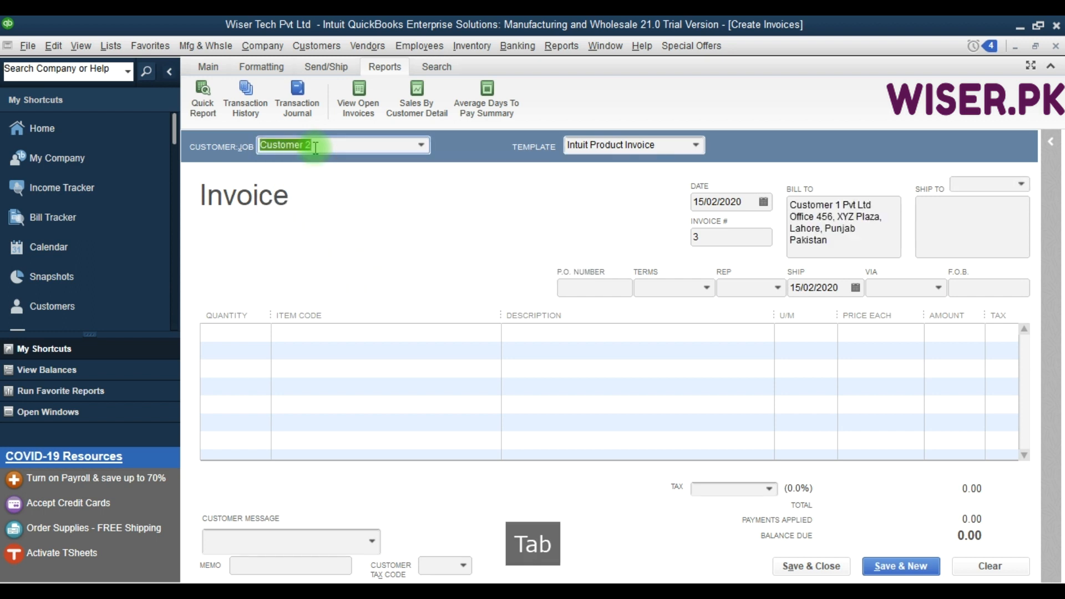
pyautogui.press('Tab')
pyautogui.press('Tab')
pyautogui.press('Tab')
pyautogui.press('Tab')
pyautogui.press('Tab')
pyautogui.press('Tab')
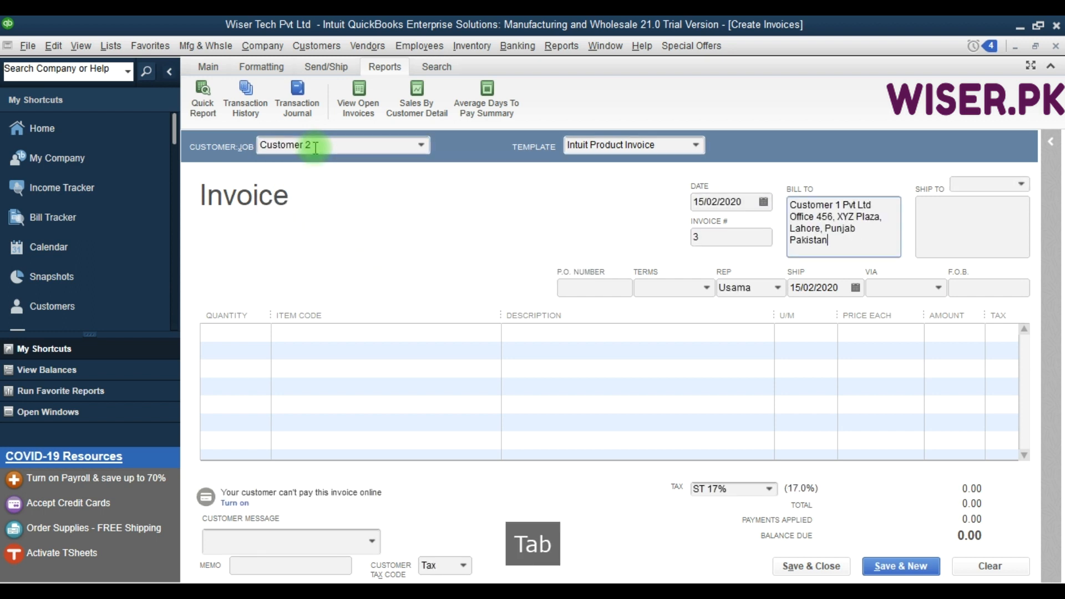
pyautogui.press('Tab')
pyautogui.press('Tab')
pyautogui.press('Tab')
pyautogui.press('Tab')
pyautogui.press('Tab')
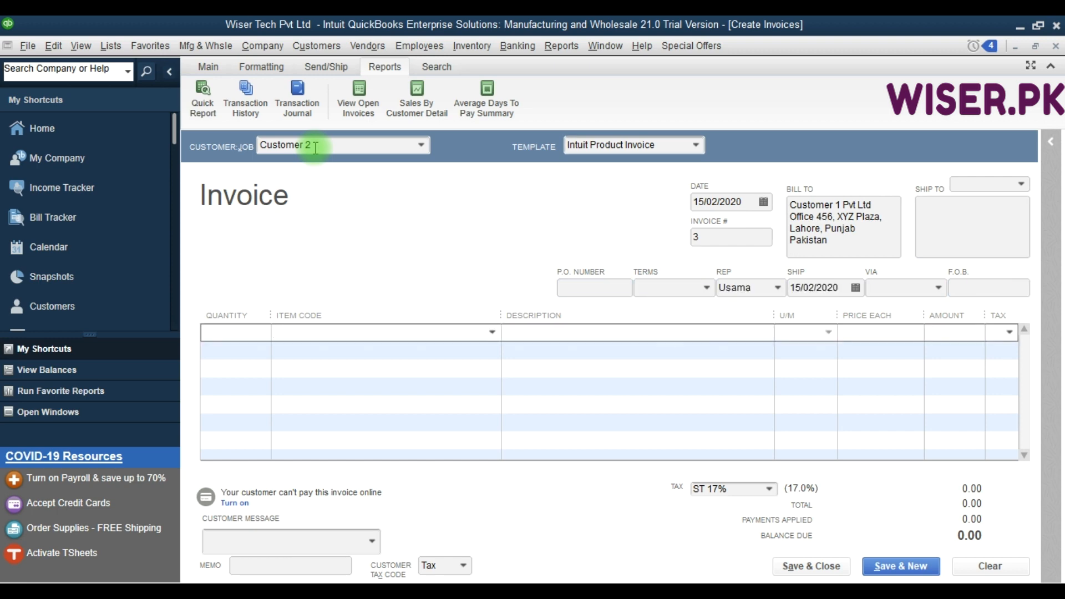
# Add the System Repair service item to the first line of the invoice.
pyautogui.hotkey('alt', 'Down')
pyautogui.press('Down')
pyautogui.press('Down')
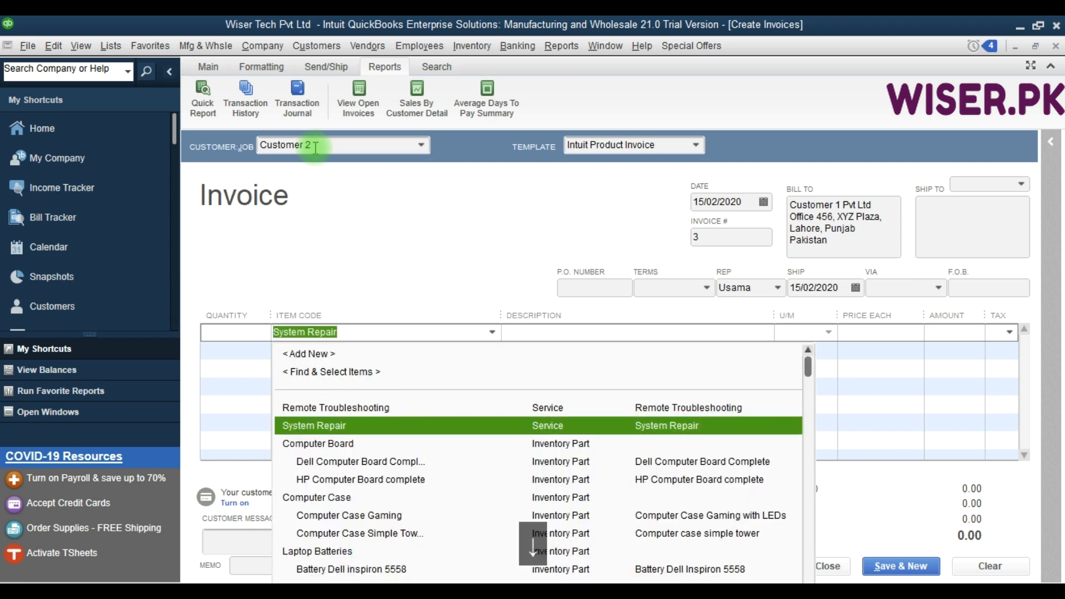
pyautogui.write('Sys')
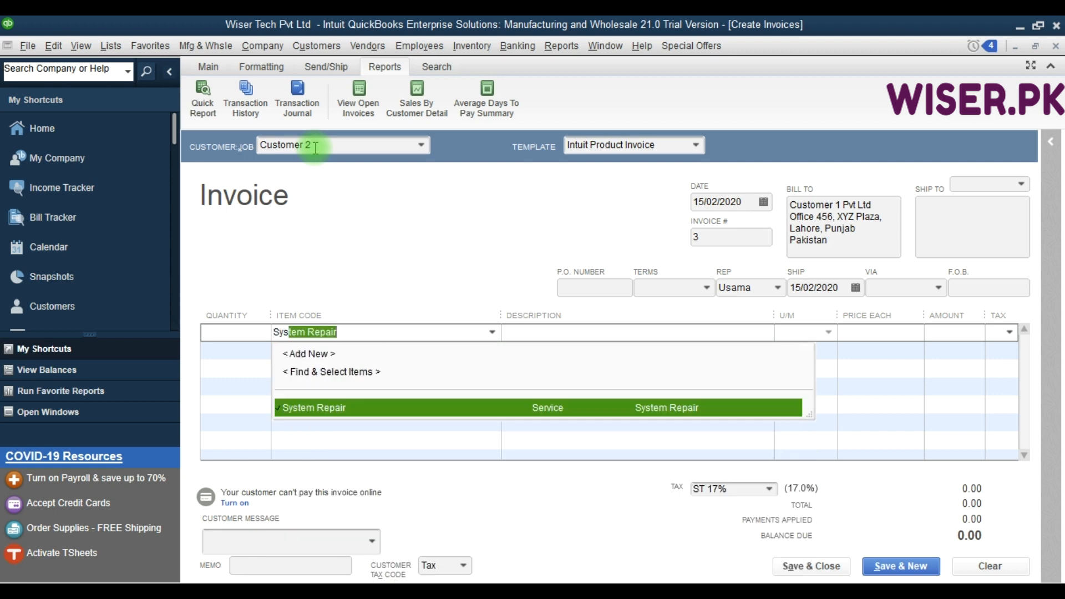
pyautogui.press('Tab')
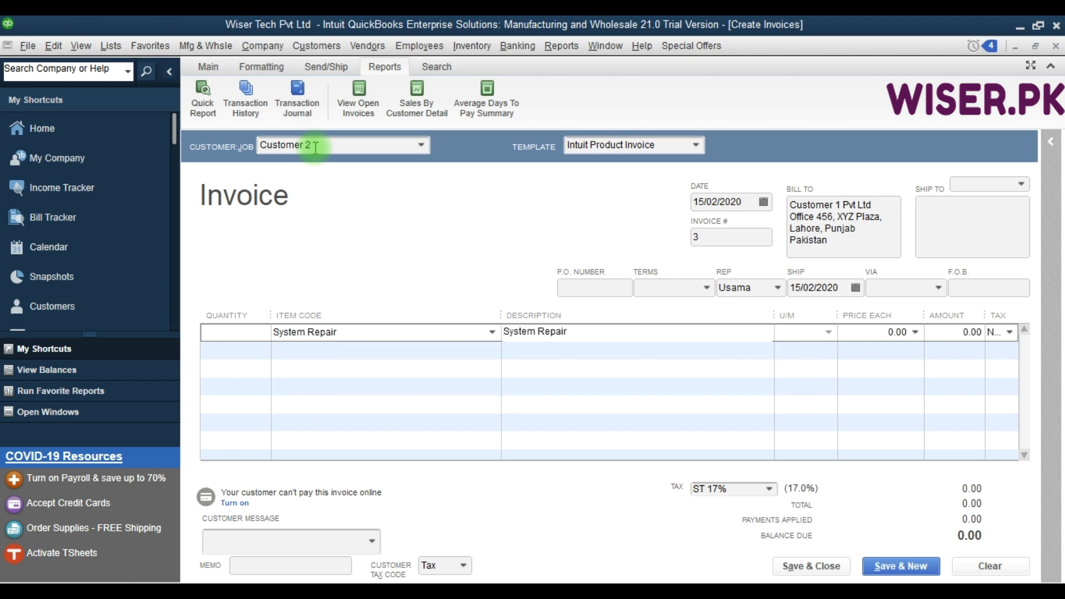
# Extend the service line's description to "System Repair xxxxxxx".
pyautogui.press('Tab')
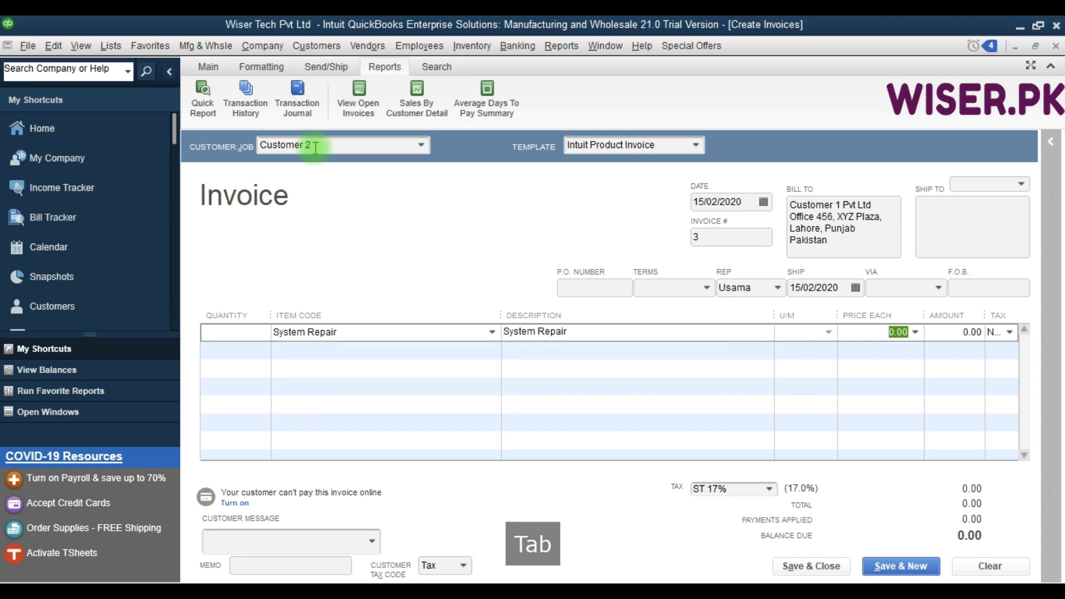
pyautogui.hotkey('shift', 'Tab')
pyautogui.press('Right')
pyautogui.press('Right')
pyautogui.press('Right')
pyautogui.press('Right')
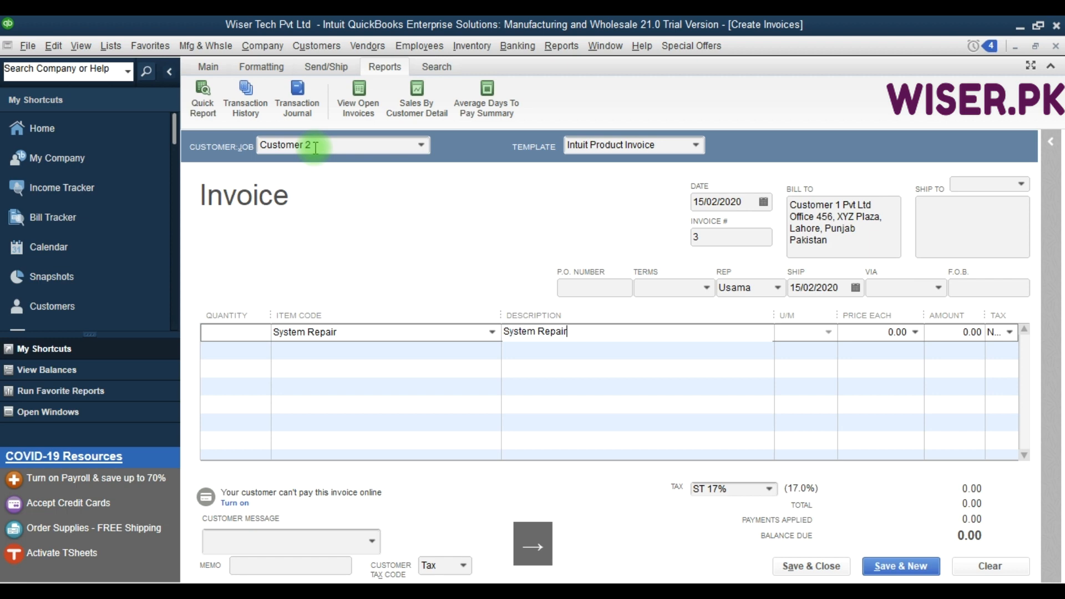
pyautogui.write('xxx')
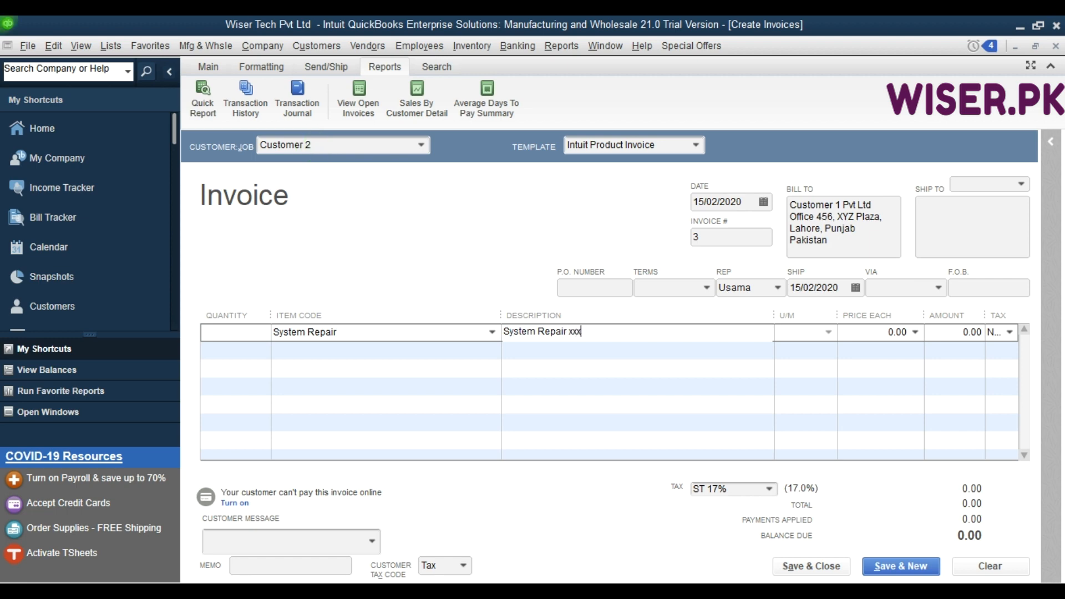
pyautogui.write('xxxx')
pyautogui.press('Tab')
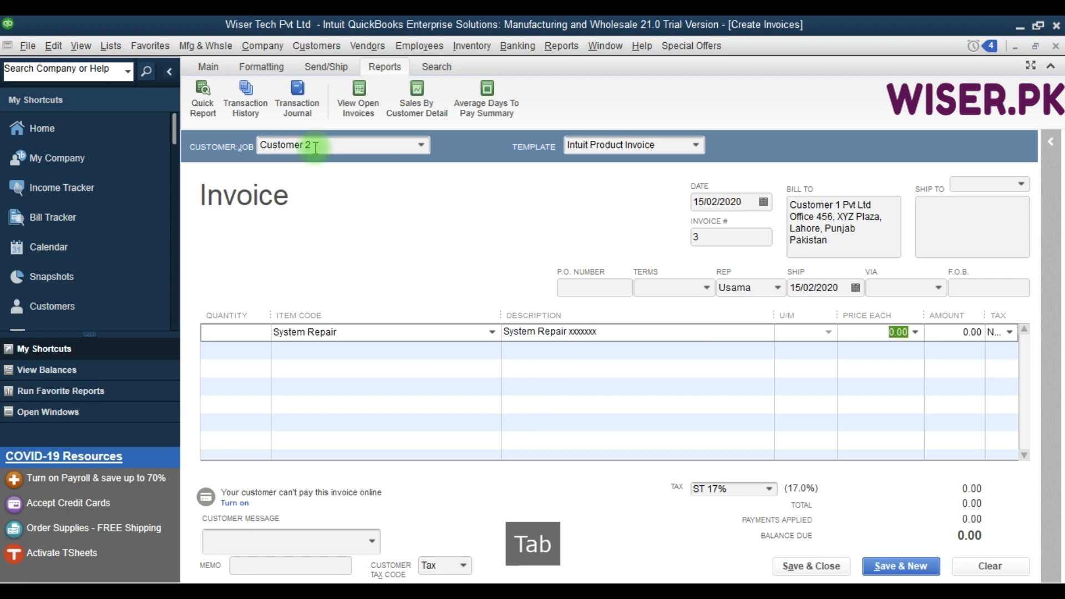
# Set the System Repair line's price to 2,500 and dismiss the price level notice.
pyautogui.write('2500')
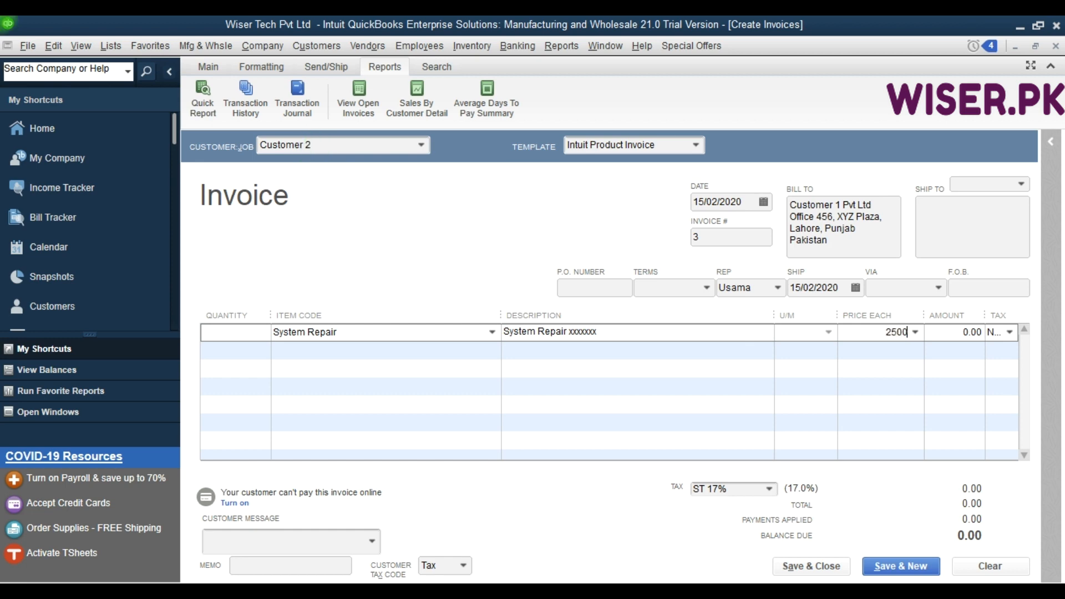
pyautogui.press('Tab')
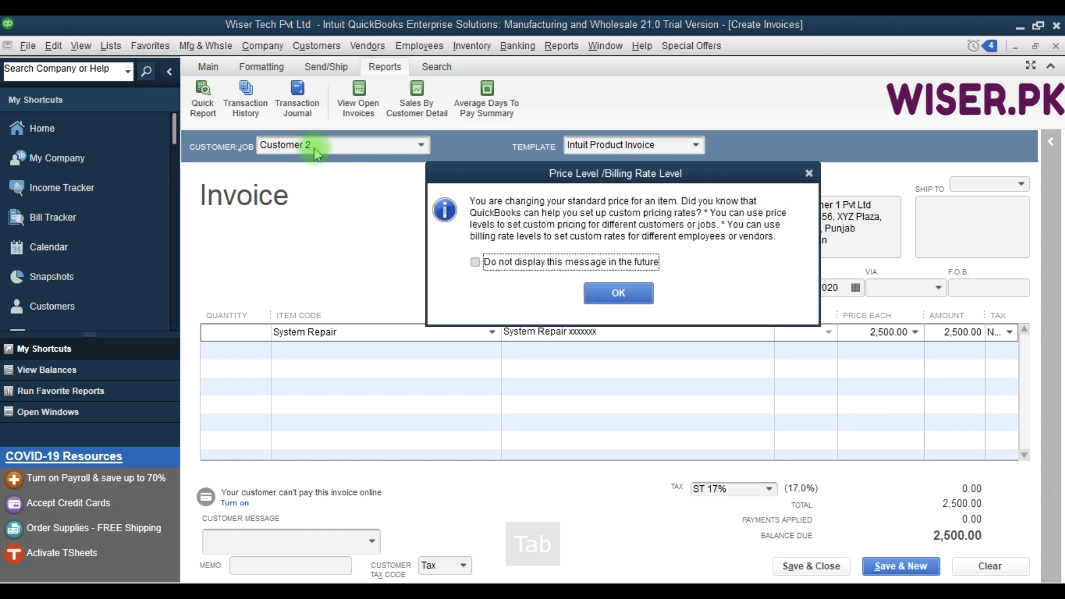
pyautogui.click(618, 294)
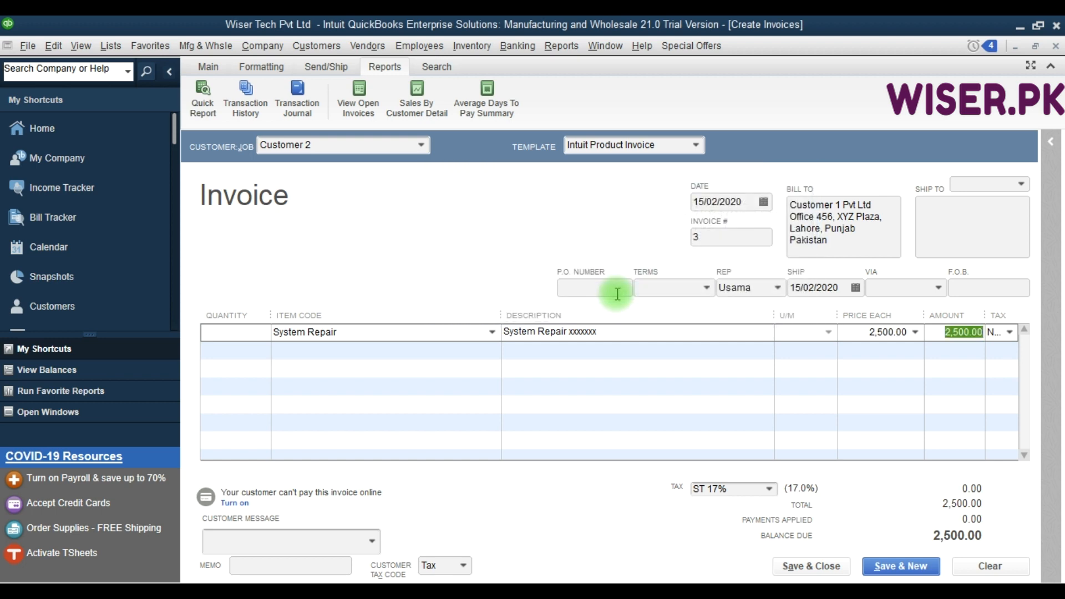
# Mark the System Repair line as taxable with the ST 17% sales tax and save the invoice.
pyautogui.click(888, 336)
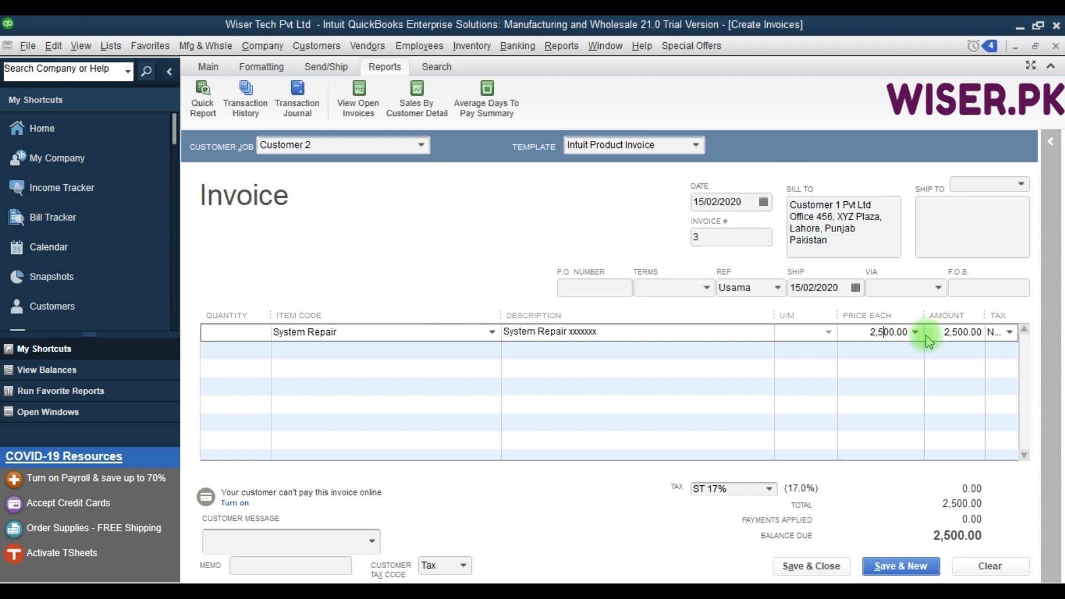
pyautogui.click(949, 332)
pyautogui.click(1010, 332)
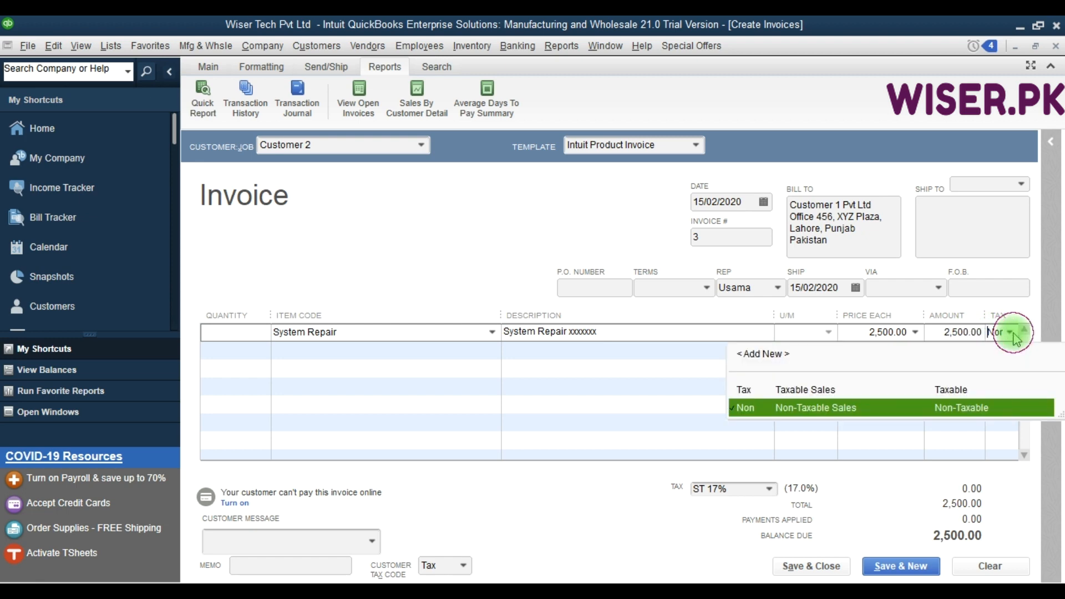
pyautogui.click(816, 389)
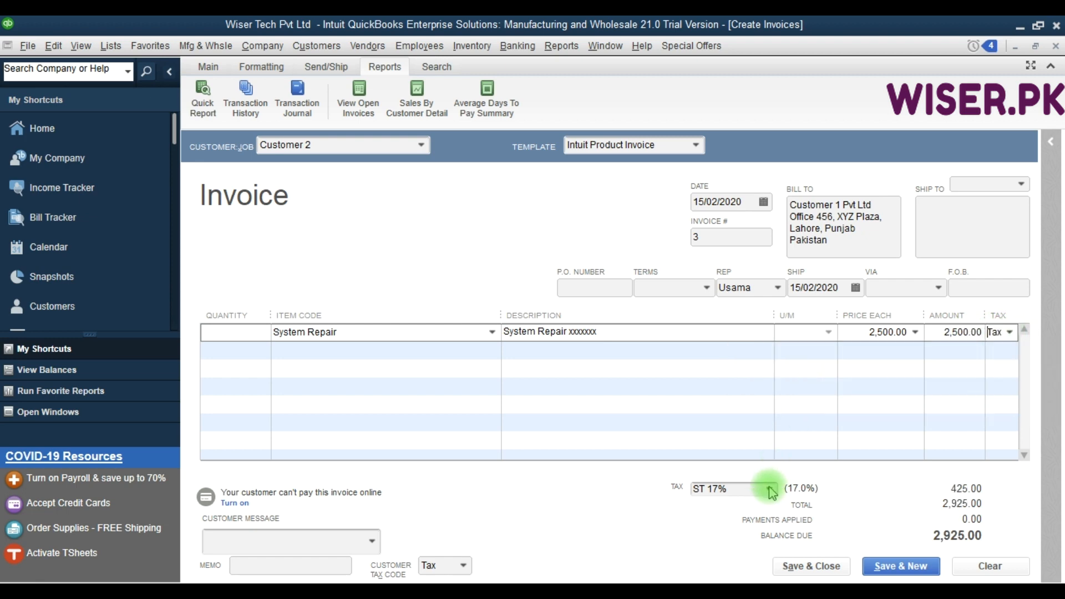
pyautogui.click(769, 489)
pyautogui.click(769, 489)
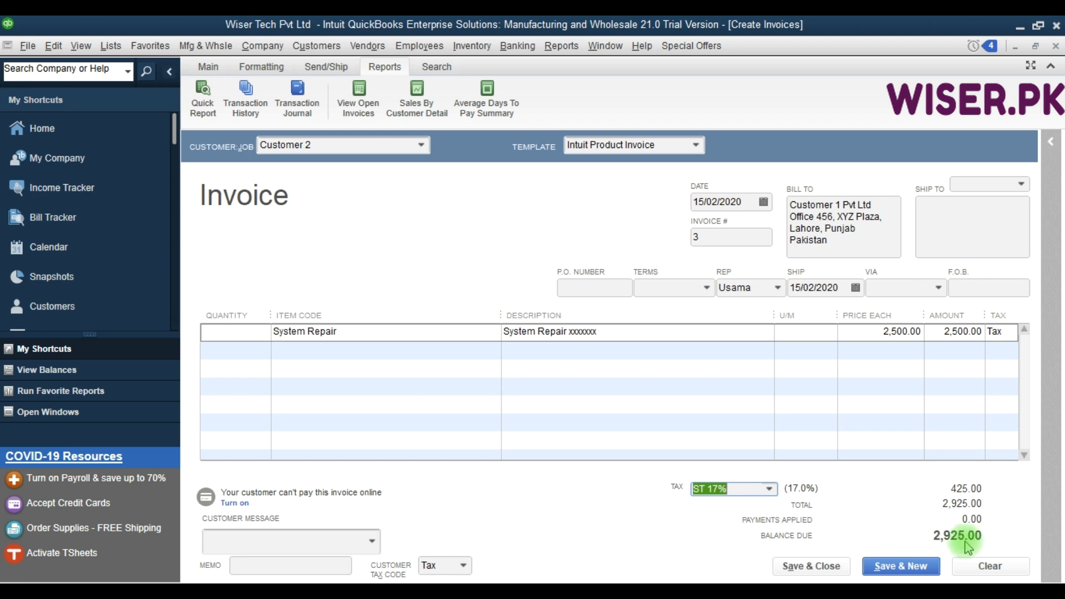
pyautogui.click(884, 567)
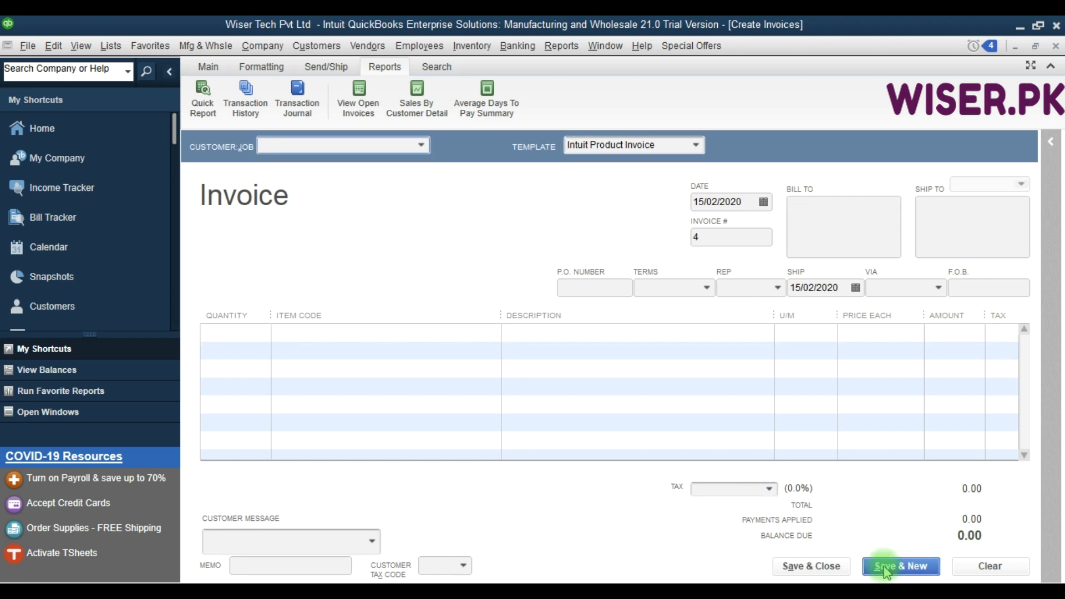
# Go back to saved invoice 3 for Customer 2 and open its transaction journal.
pyautogui.click(208, 68)
pyautogui.click(195, 86)
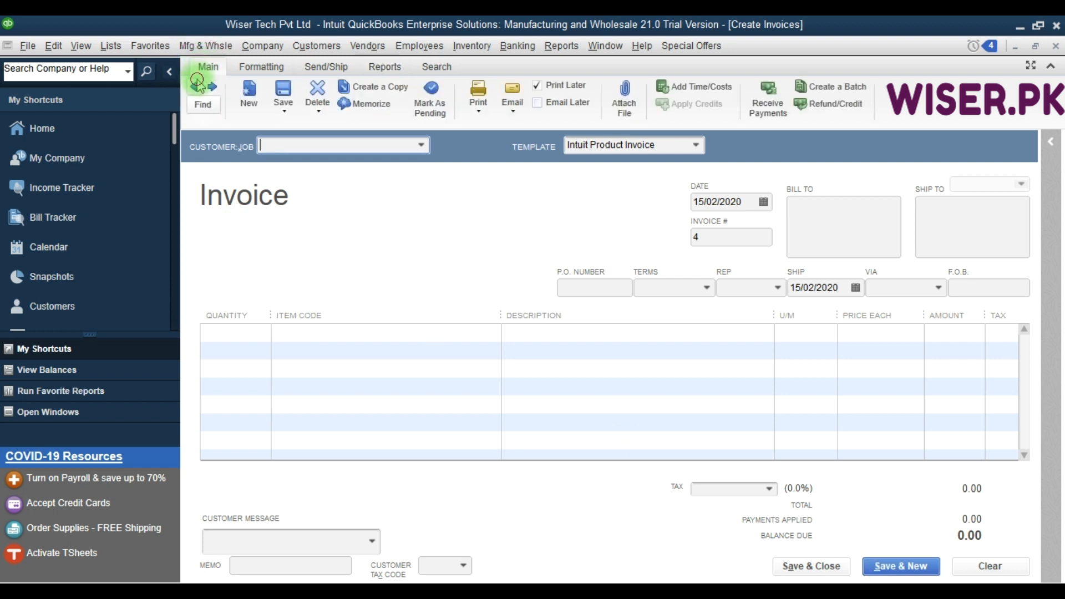
pyautogui.click(377, 68)
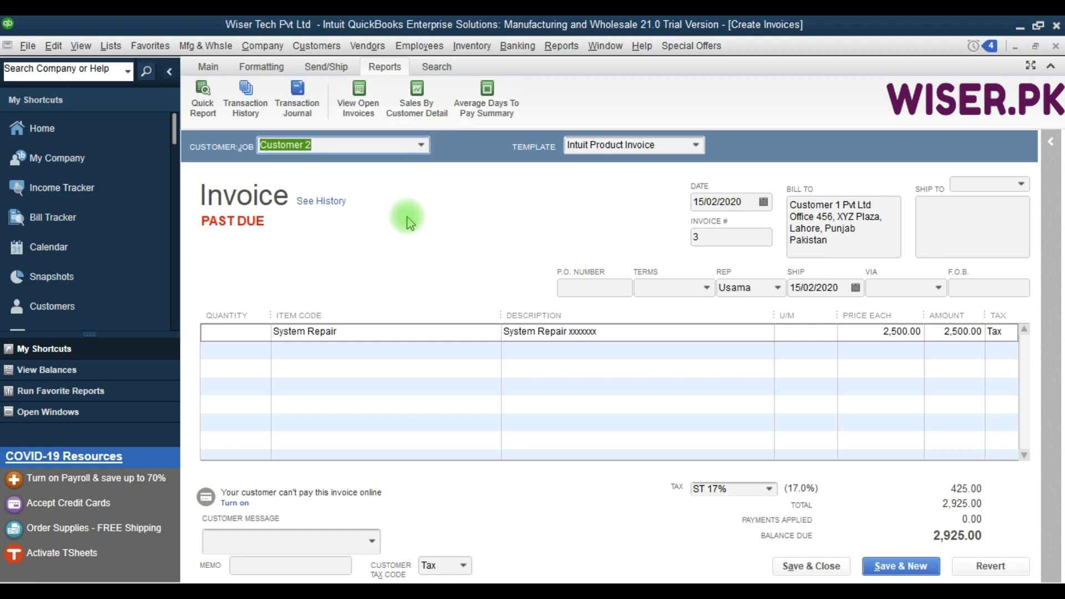
pyautogui.click(292, 97)
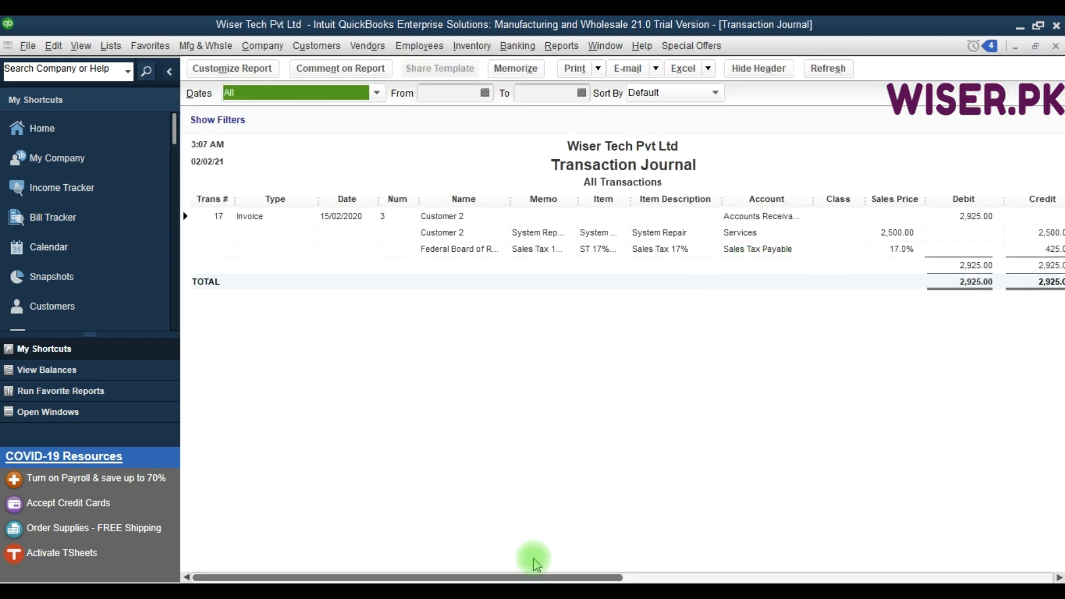
# Review the debit and credit entries for receivables, services and sales tax payable, and close the journal and invoice.
pyautogui.moveTo(511, 575); pyautogui.dragTo(938, 566)
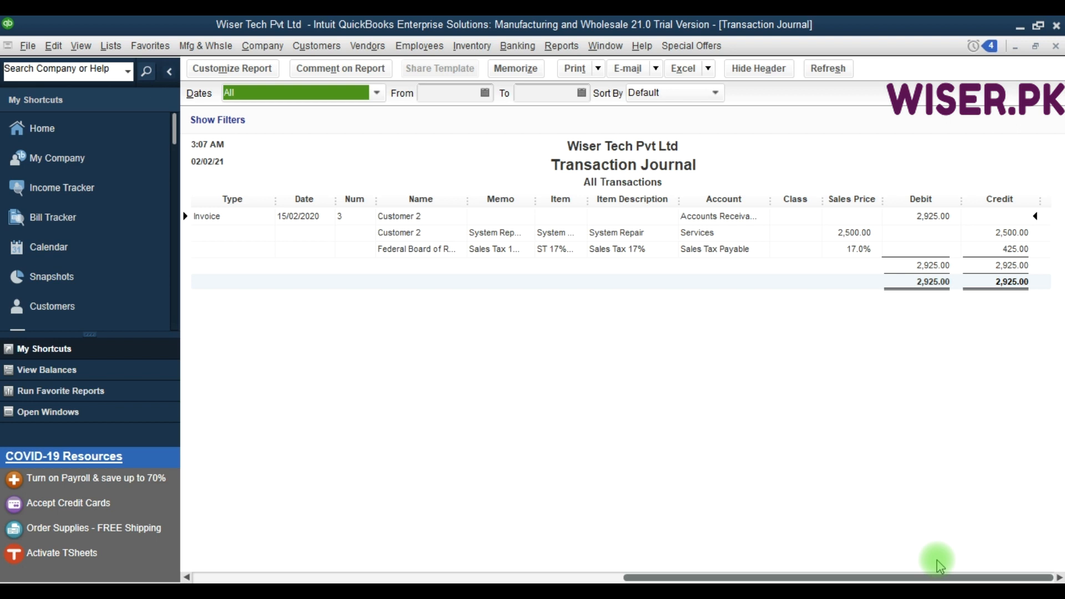
pyautogui.press('F9')
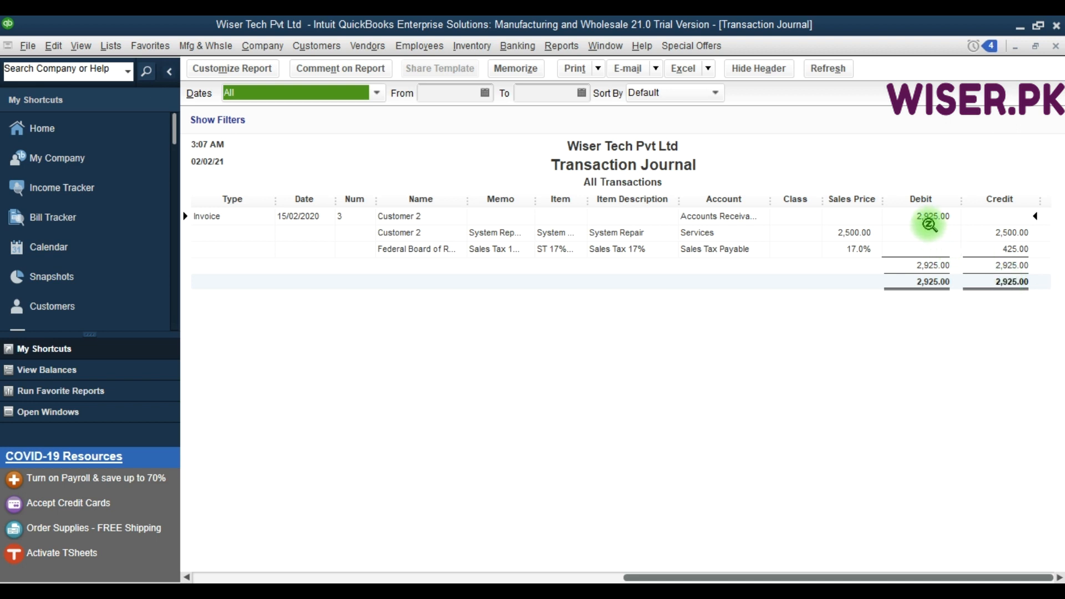
pyautogui.click(1004, 237)
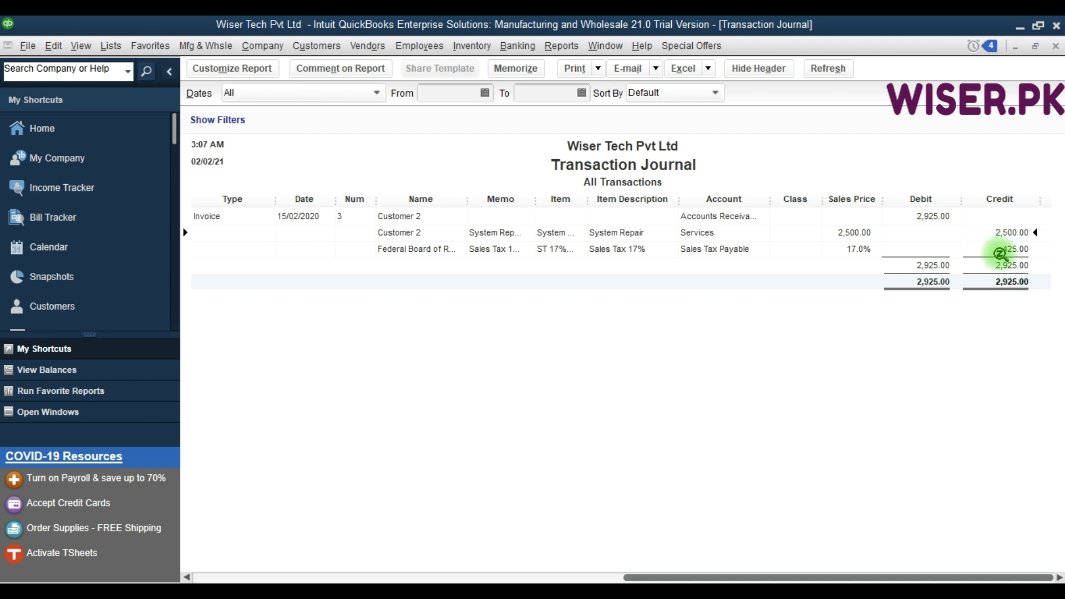
pyautogui.click(1007, 250)
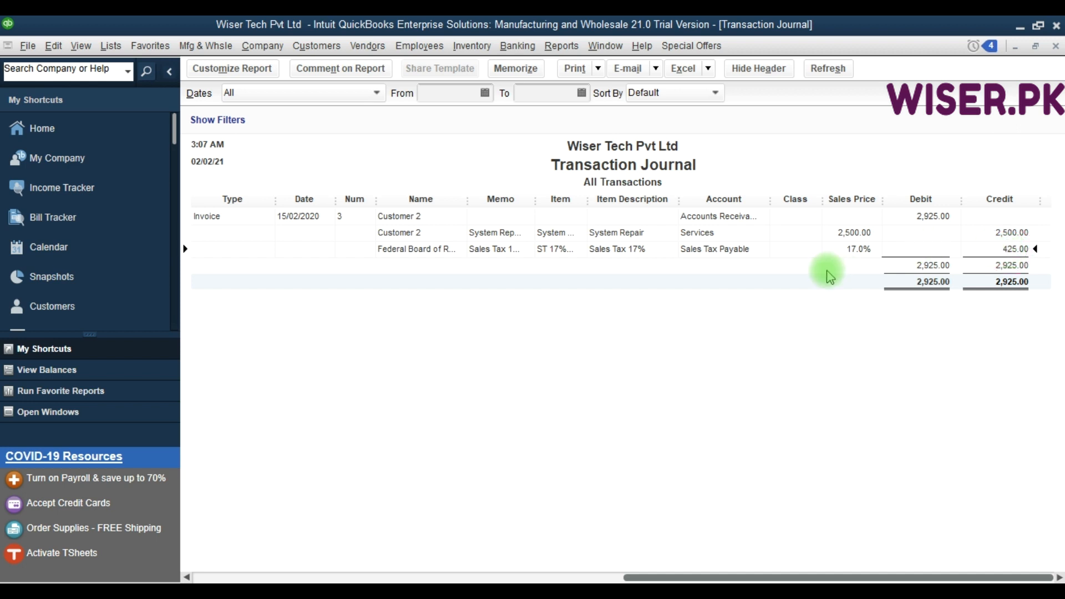
pyautogui.press('Escape')
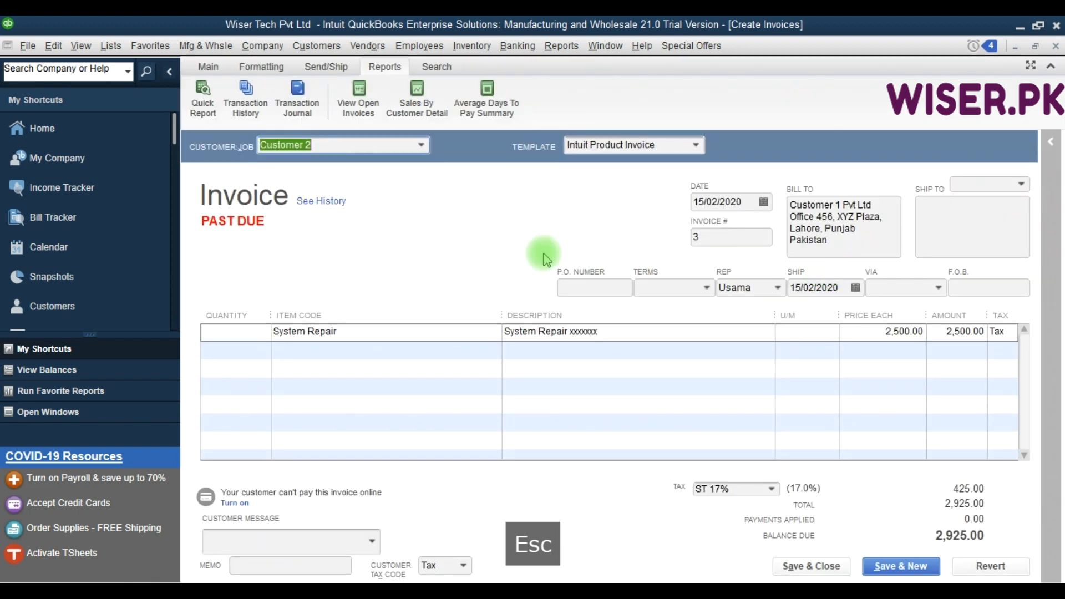
pyautogui.press('Escape')
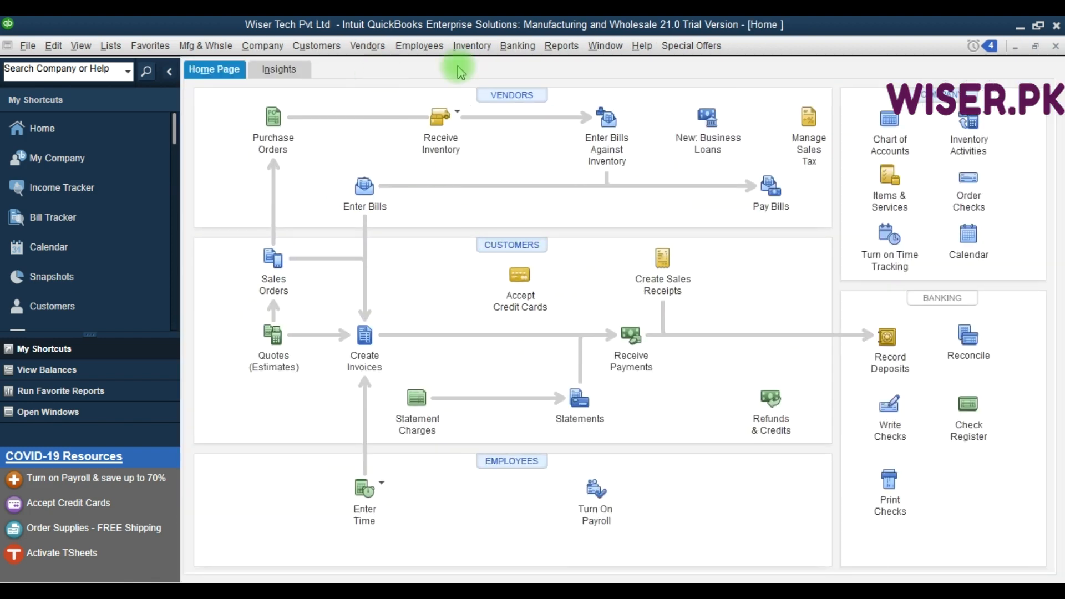
# Open the Sales Tax Liability report for all dates and check the ST 17% tax collected.
pyautogui.click(823, 143)
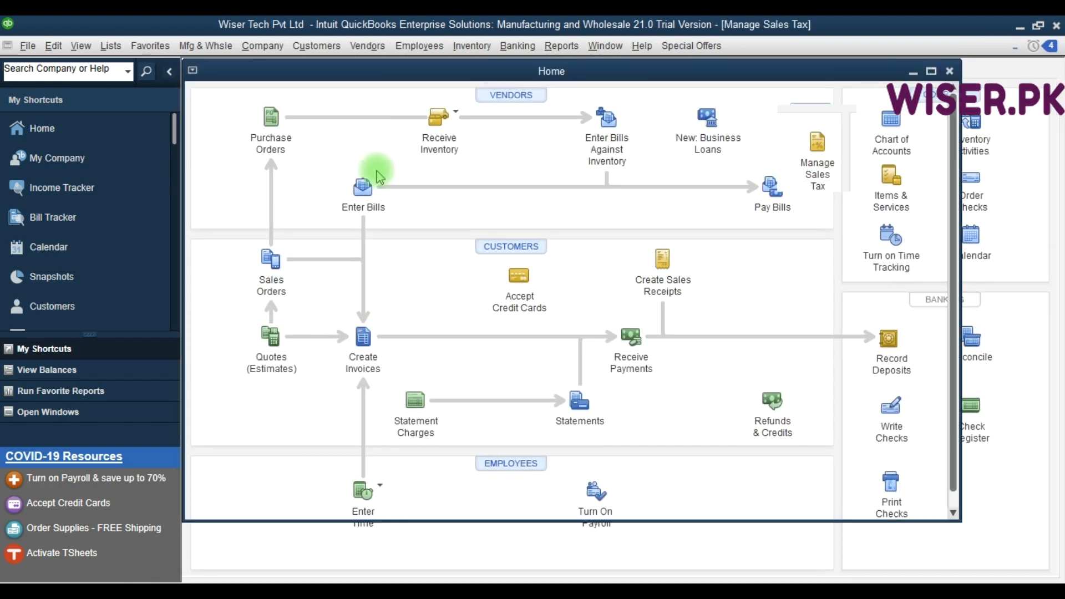
pyautogui.click(282, 198)
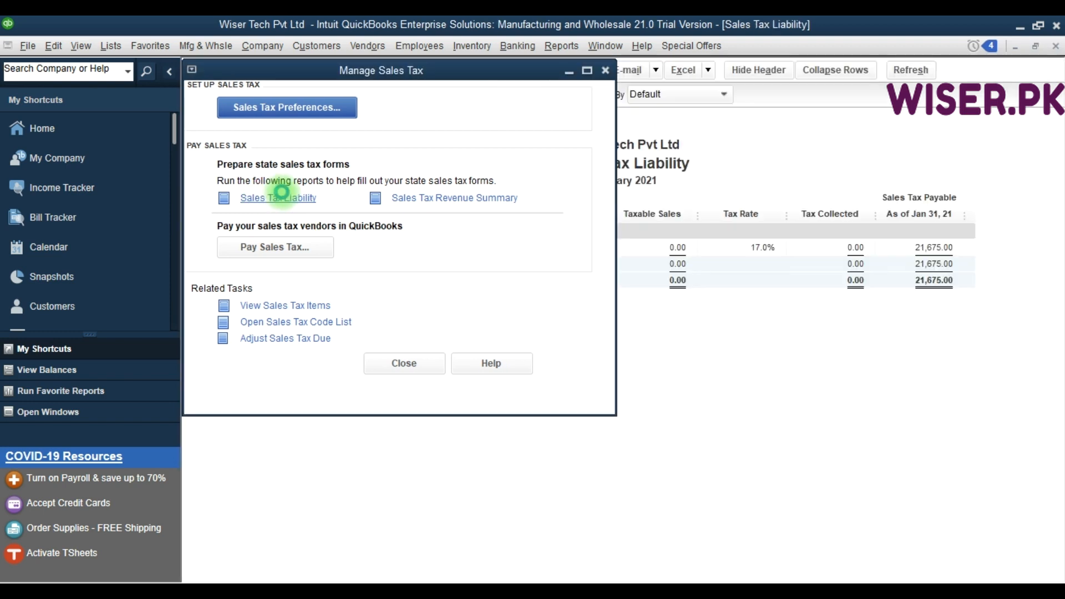
pyautogui.press('a')
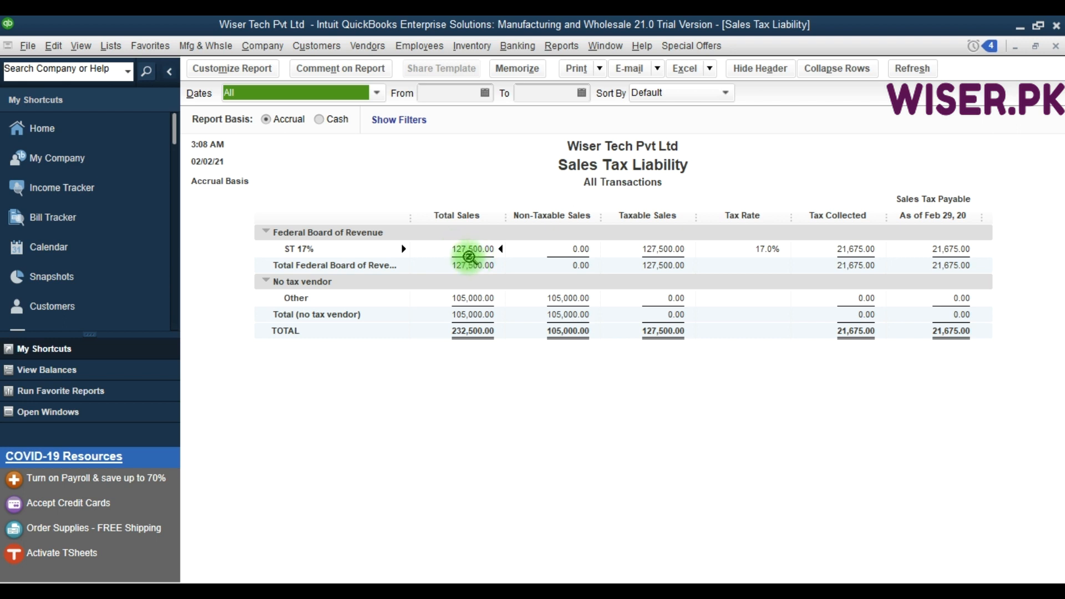
pyautogui.click(847, 252)
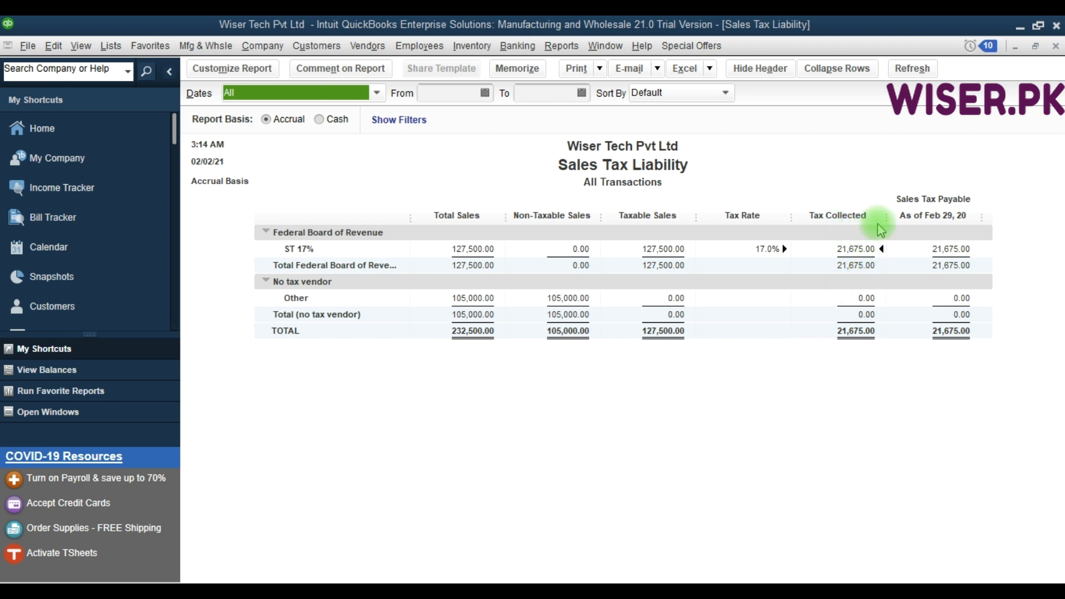
pyautogui.click(950, 223)
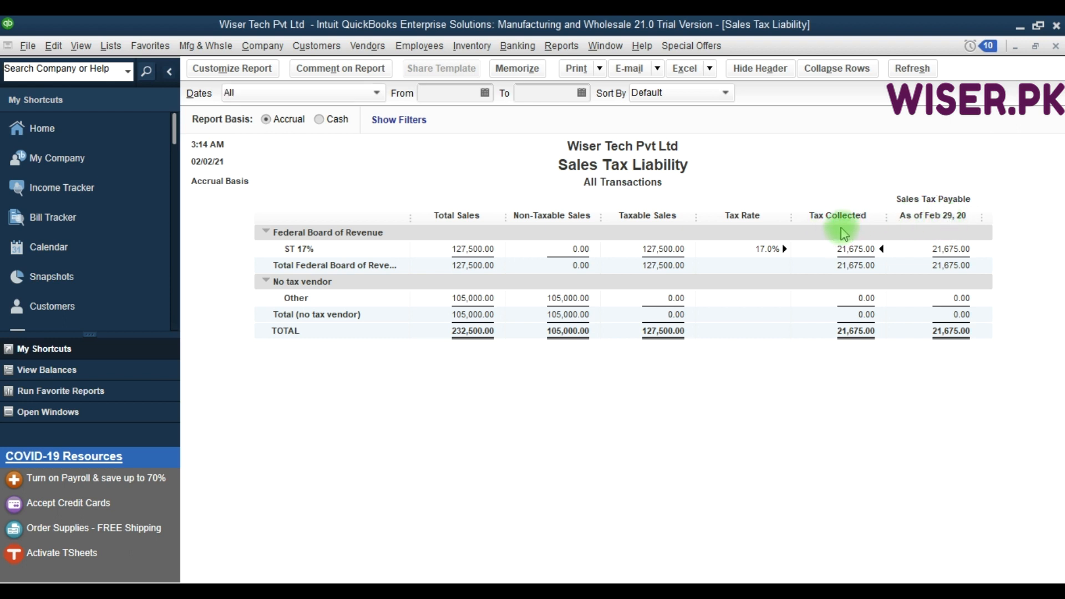
# Limit the Sales Tax Liability report to the period from 01/02/2020 to 29/02/2020.
pyautogui.click(452, 95)
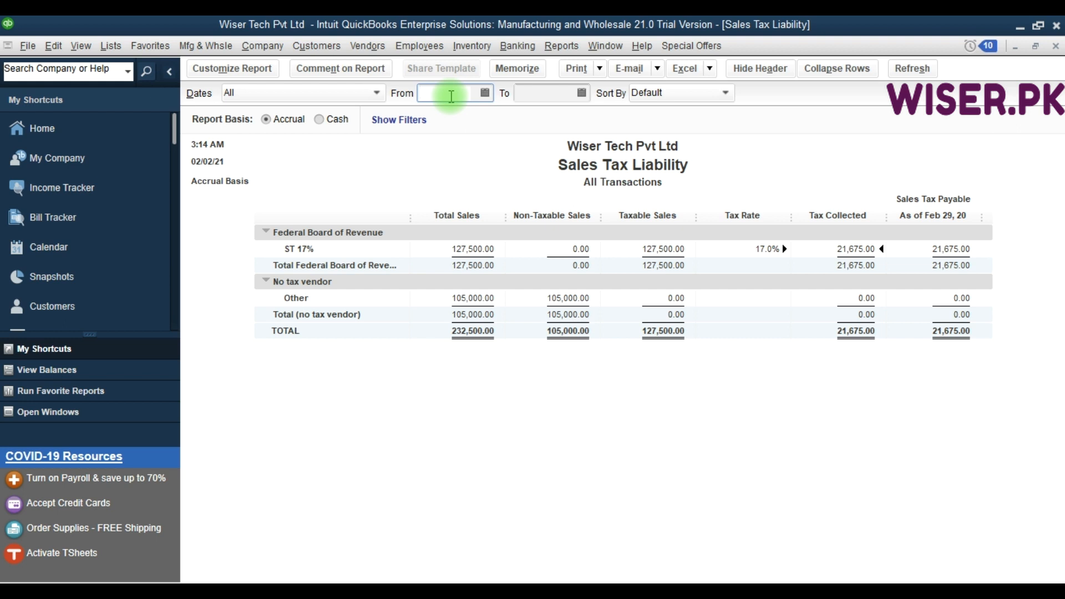
pyautogui.click(345, 93)
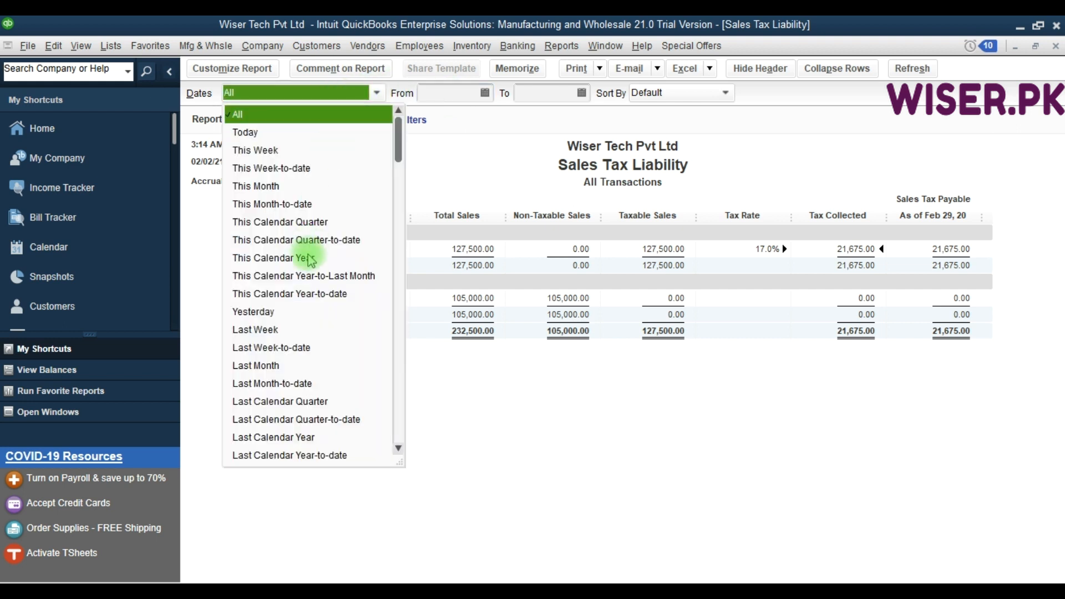
pyautogui.click(461, 97)
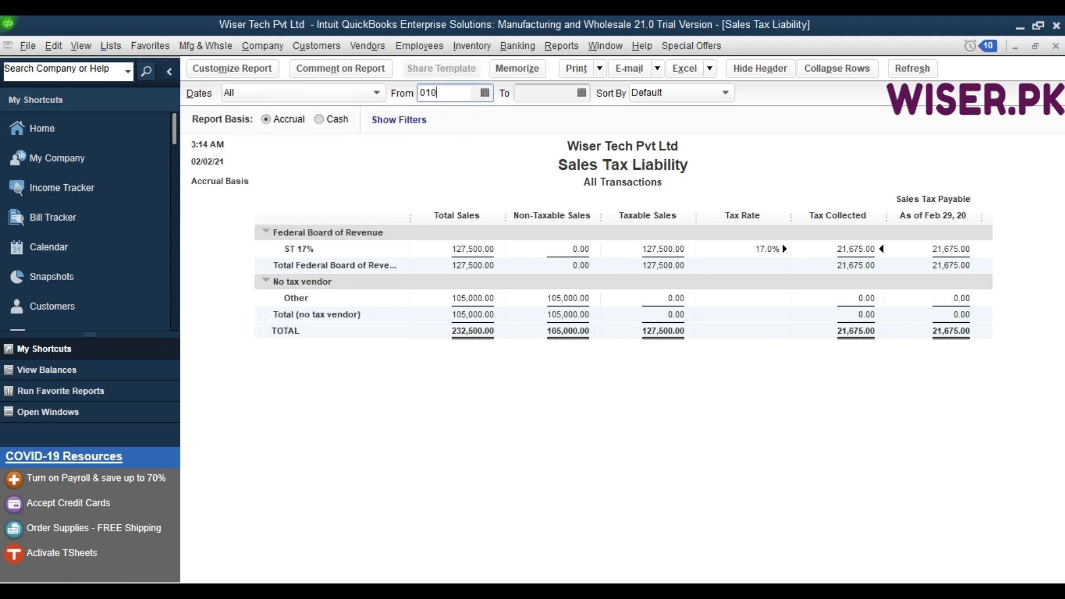
pyautogui.write('01022020')
pyautogui.press('Tab')
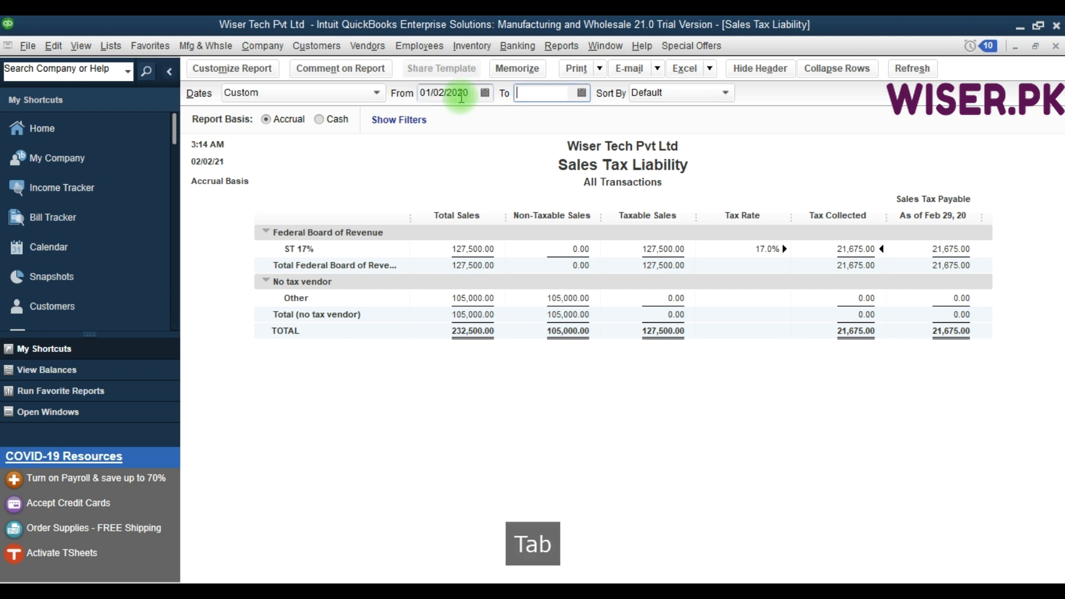
pyautogui.write('29/02/2020')
pyautogui.press('Tab')
pyautogui.click(461, 97)
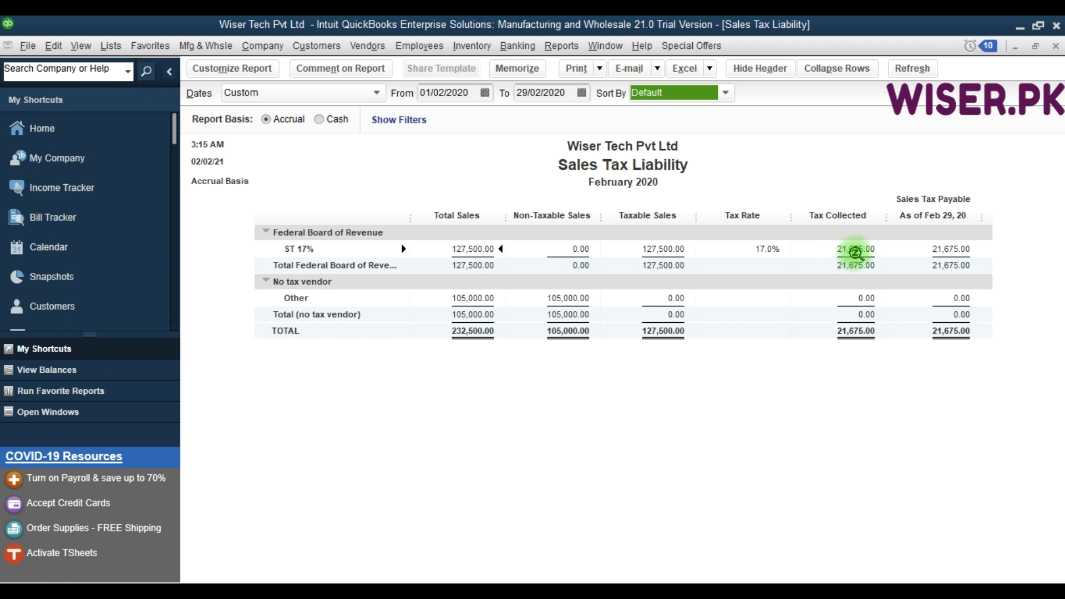
# Compare the ST 17% tax collected for the period with the sales tax payable at its end.
pyautogui.click(859, 251)
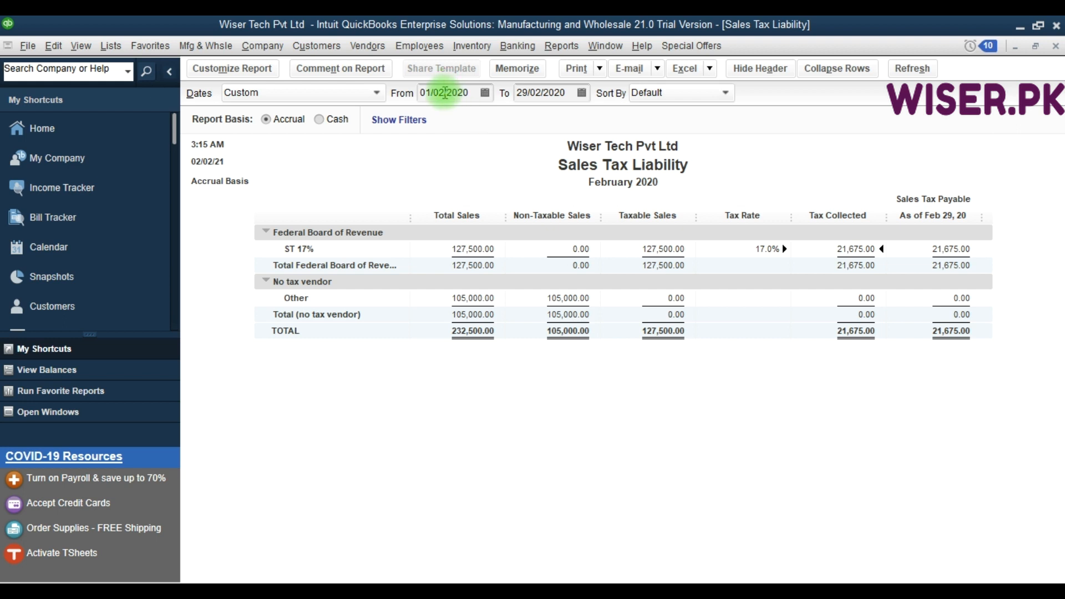
pyautogui.click(542, 93)
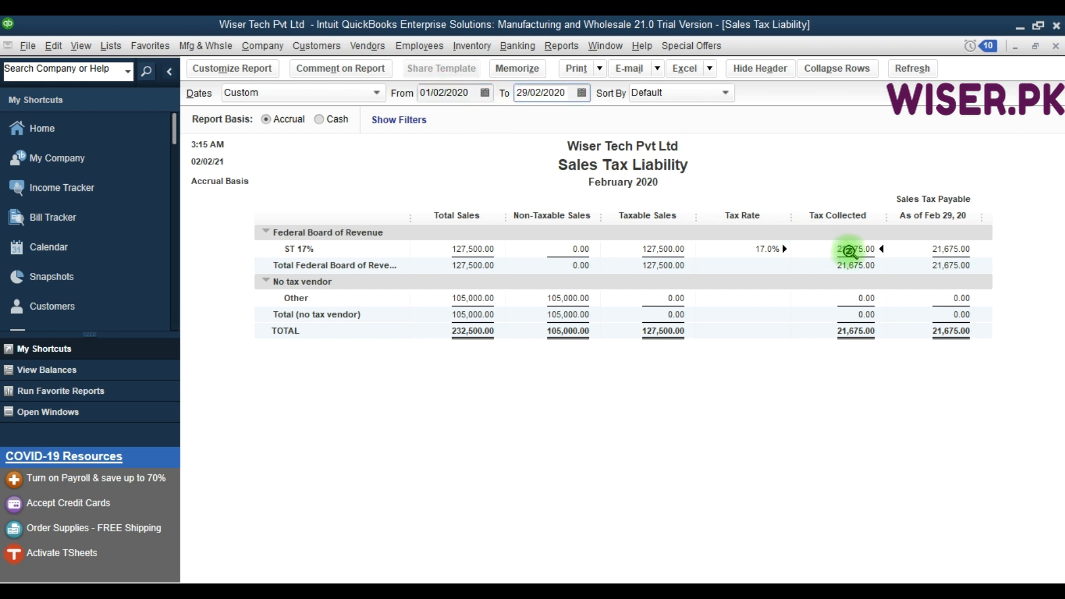
pyautogui.click(951, 254)
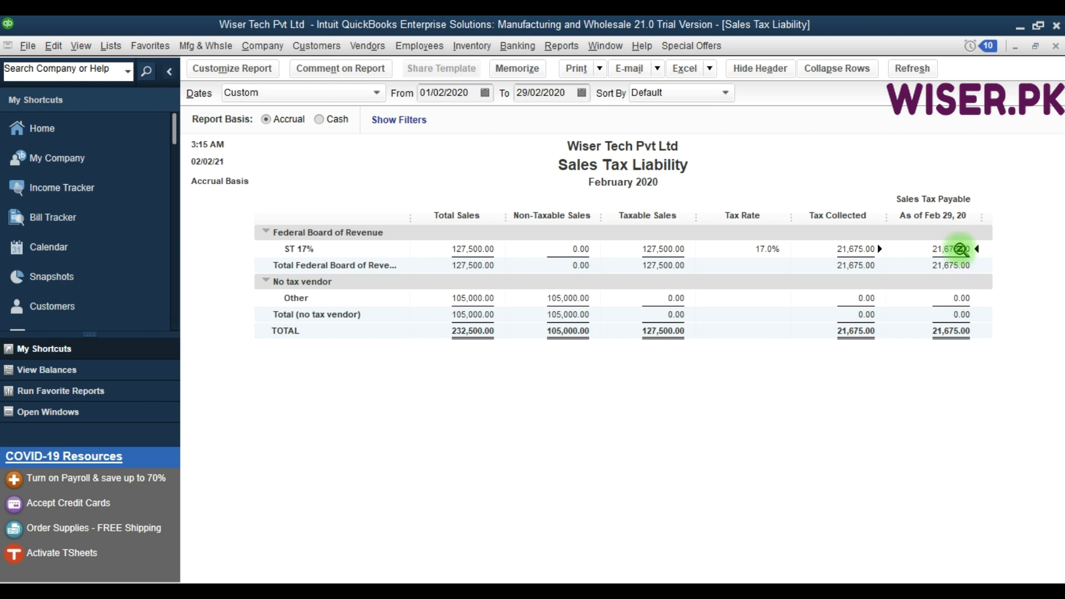
pyautogui.click(854, 252)
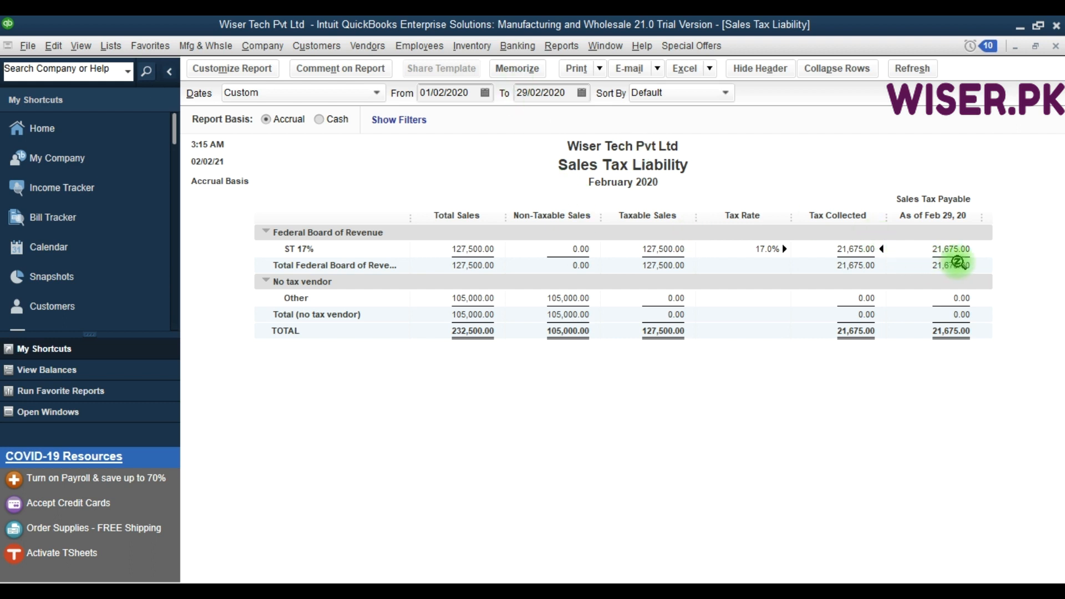
pyautogui.click(953, 252)
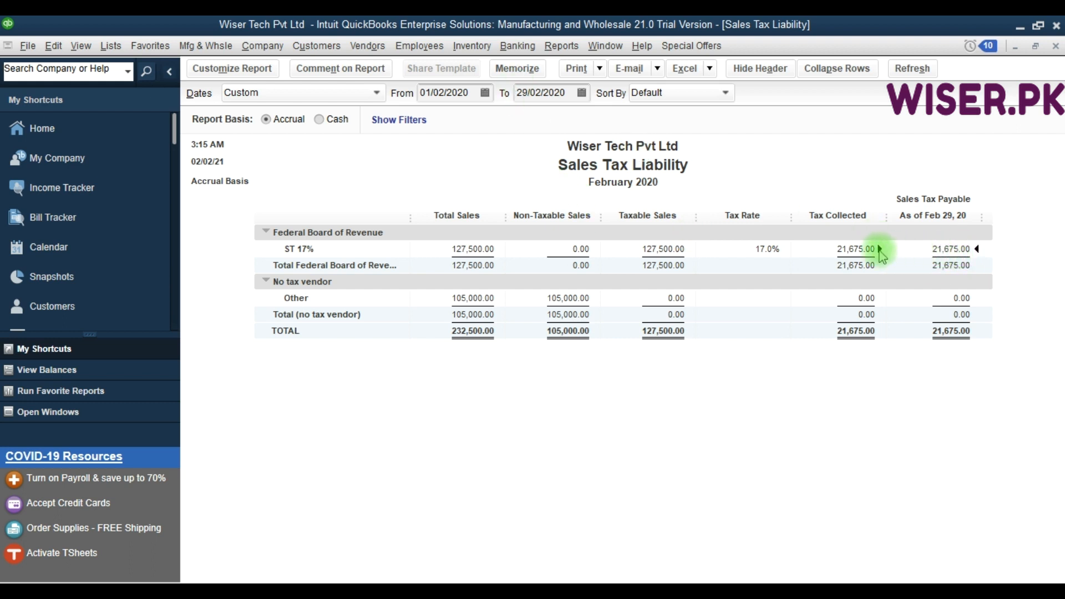
pyautogui.click(862, 250)
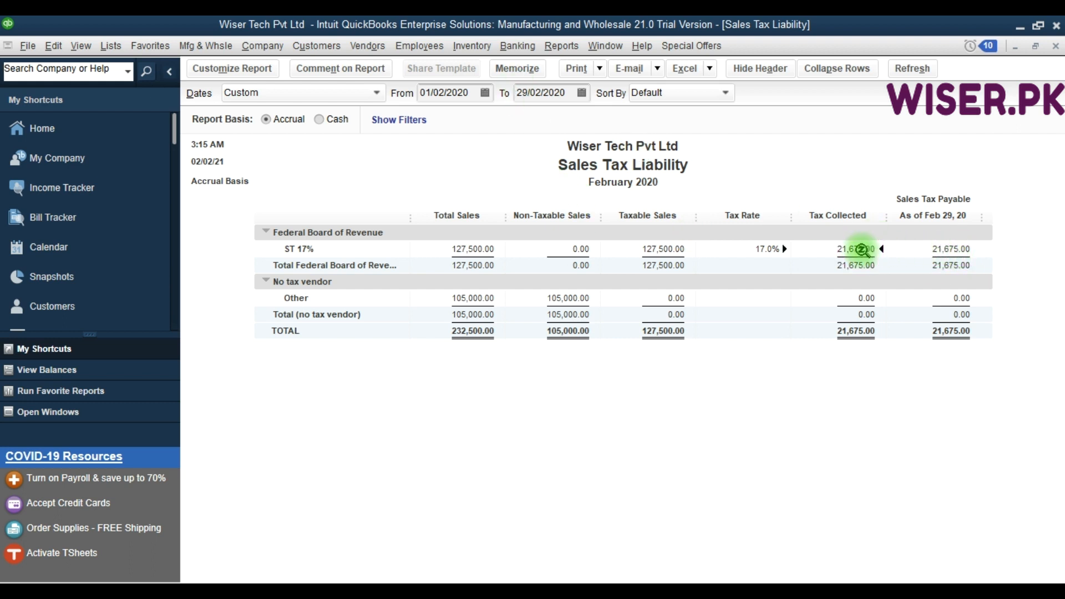
# Close the Sales Tax Liability report without memorizing it and leave Manage Sales Tax for the Home page.
pyautogui.press('Escape')
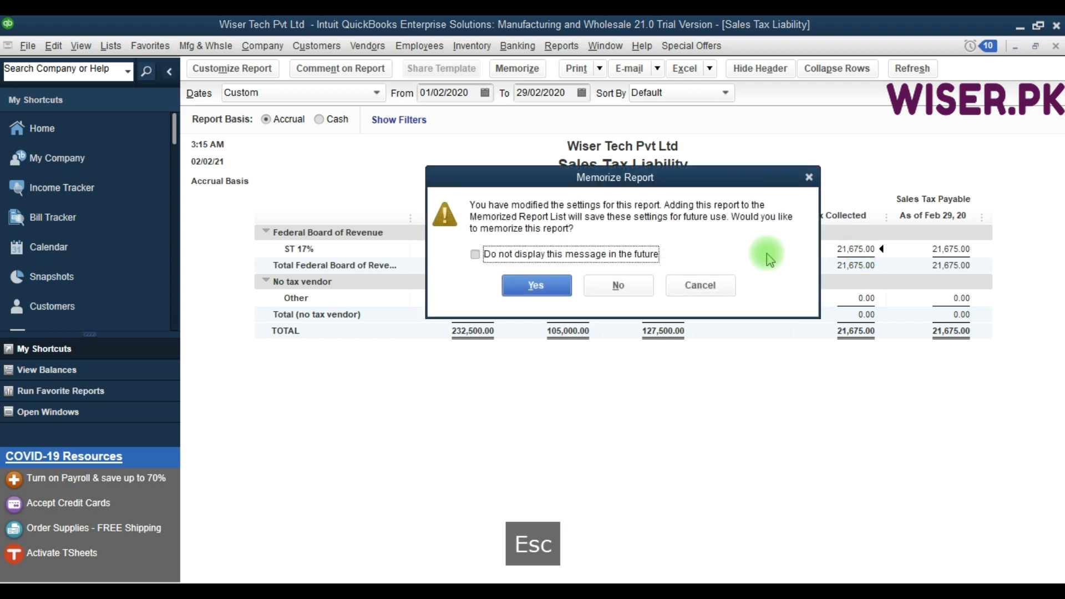
pyautogui.click(620, 285)
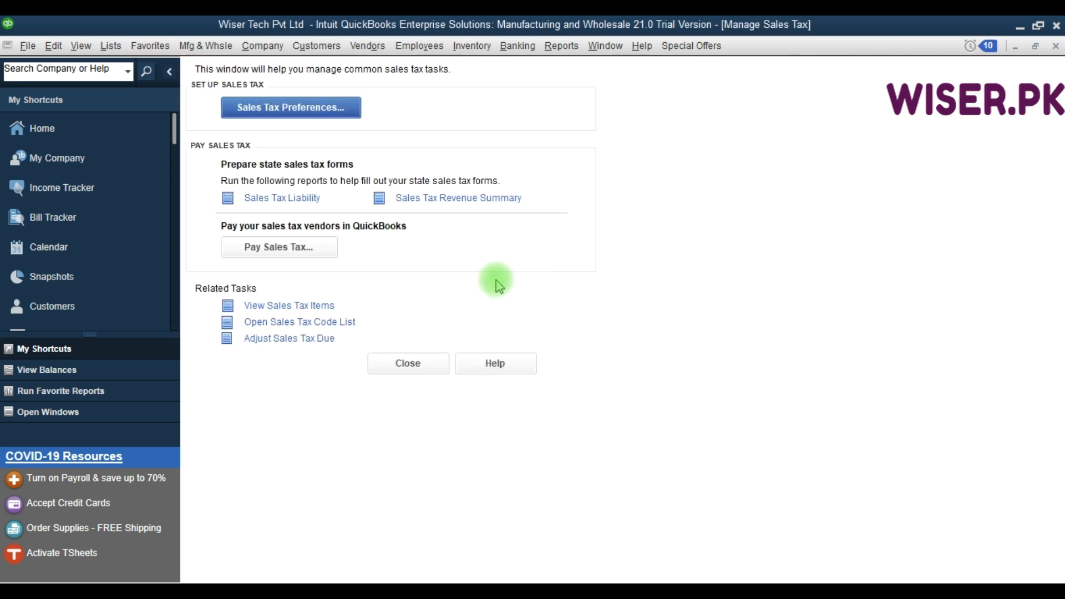
pyautogui.press('Escape')
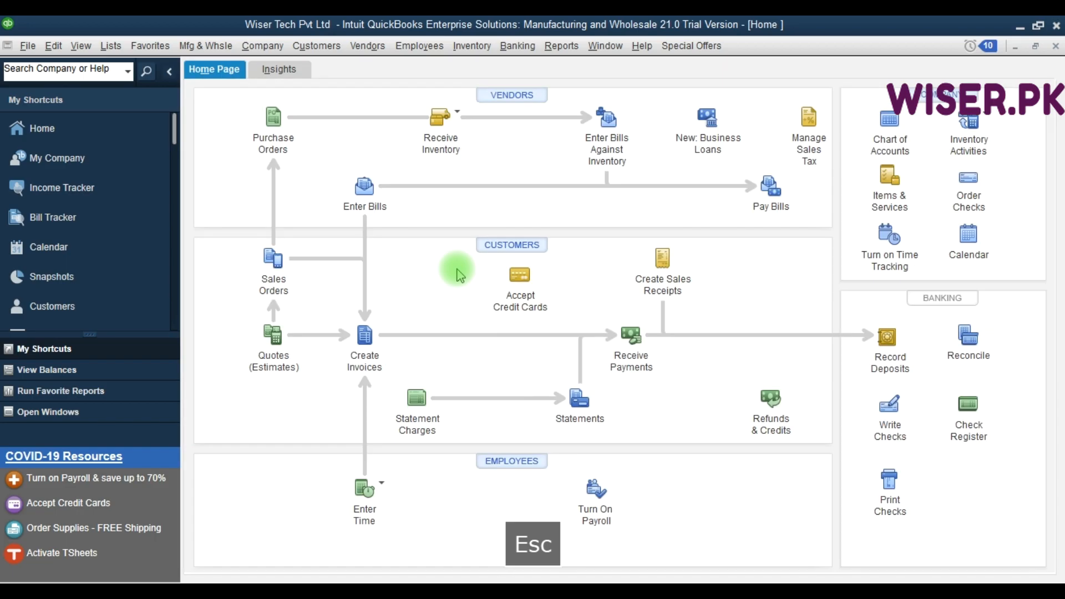